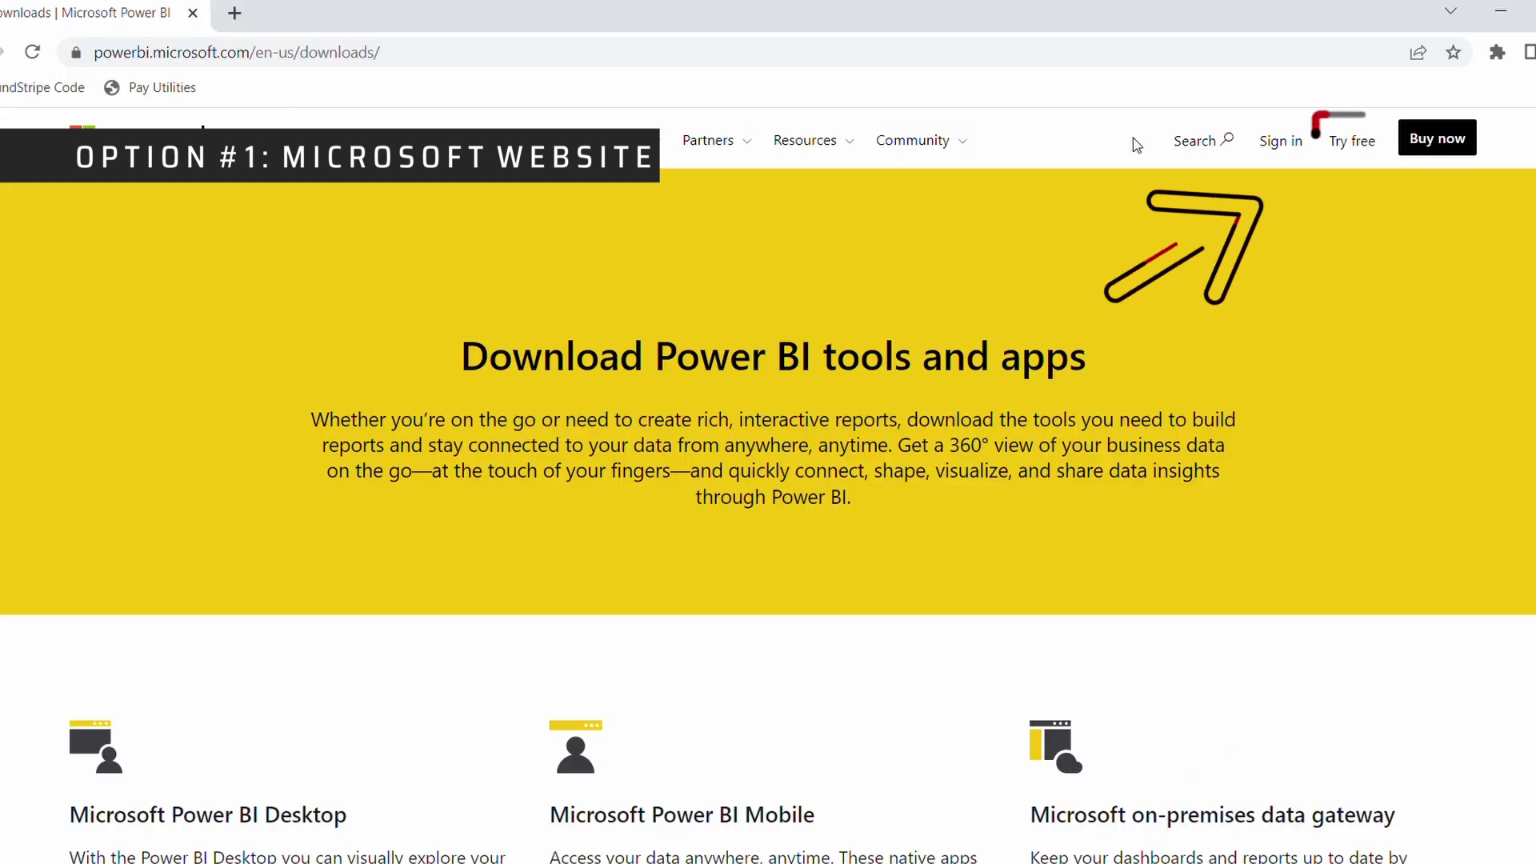
Start the Power BI free trial from the downloads page's Try free button
{"action": "left_click", "coordinate": [1370, 146]}
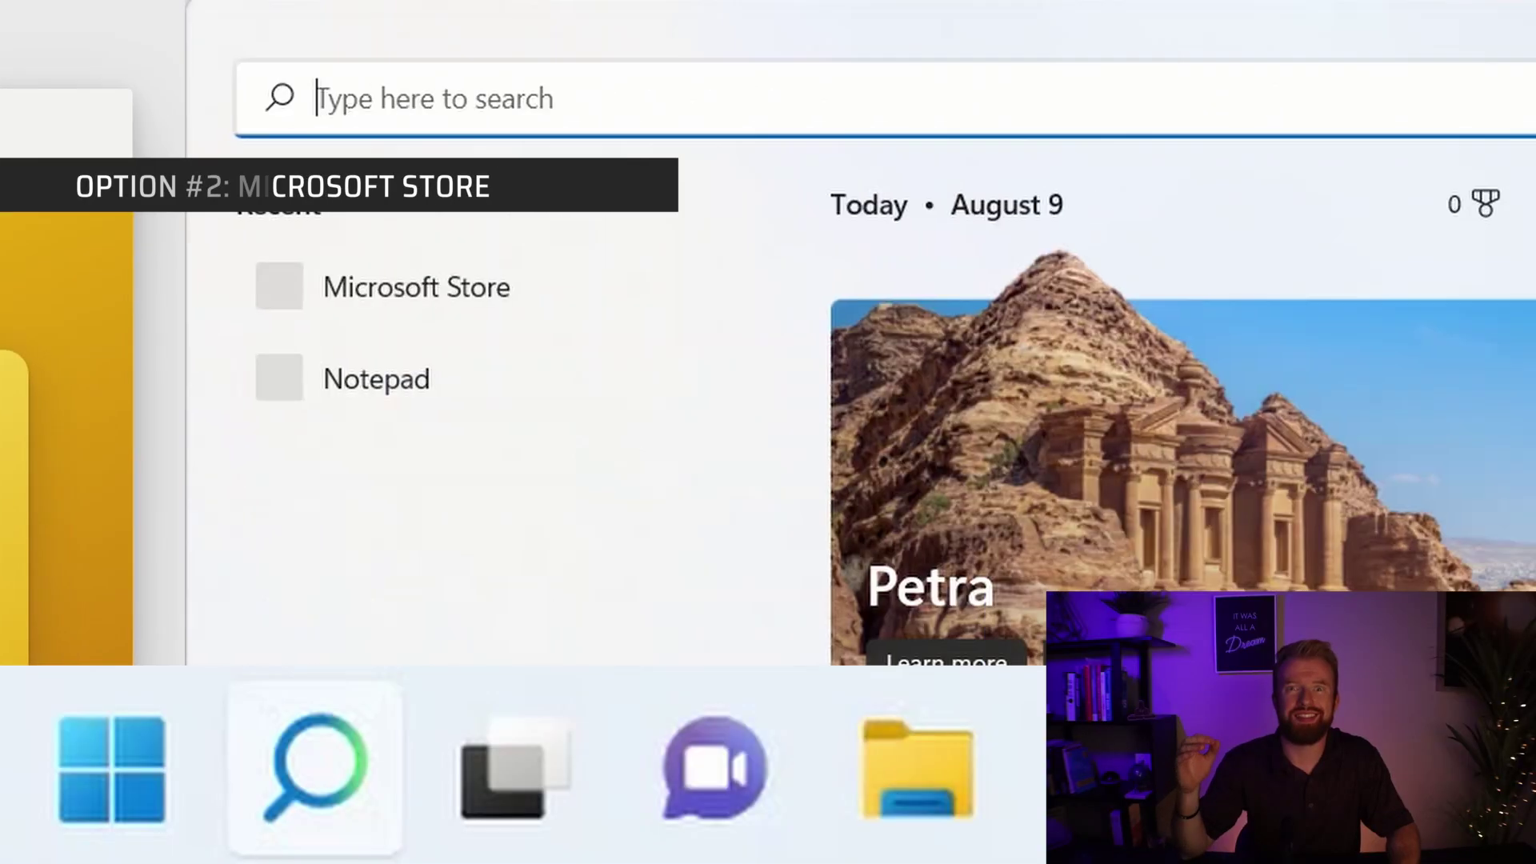
{"action": "type", "text": "mi"}
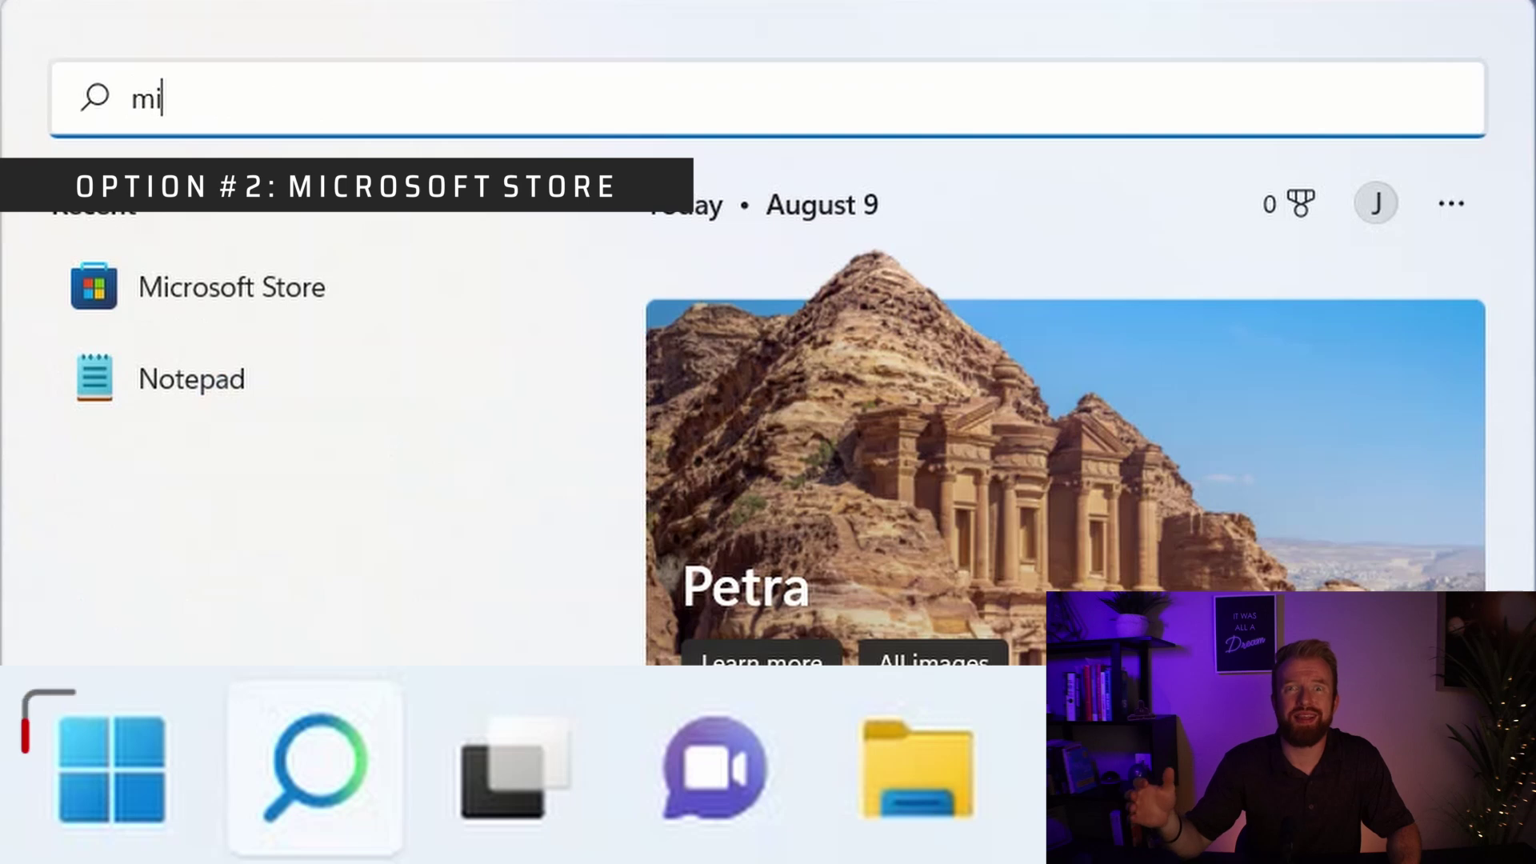
{"action": "type", "text": "crosoft"}
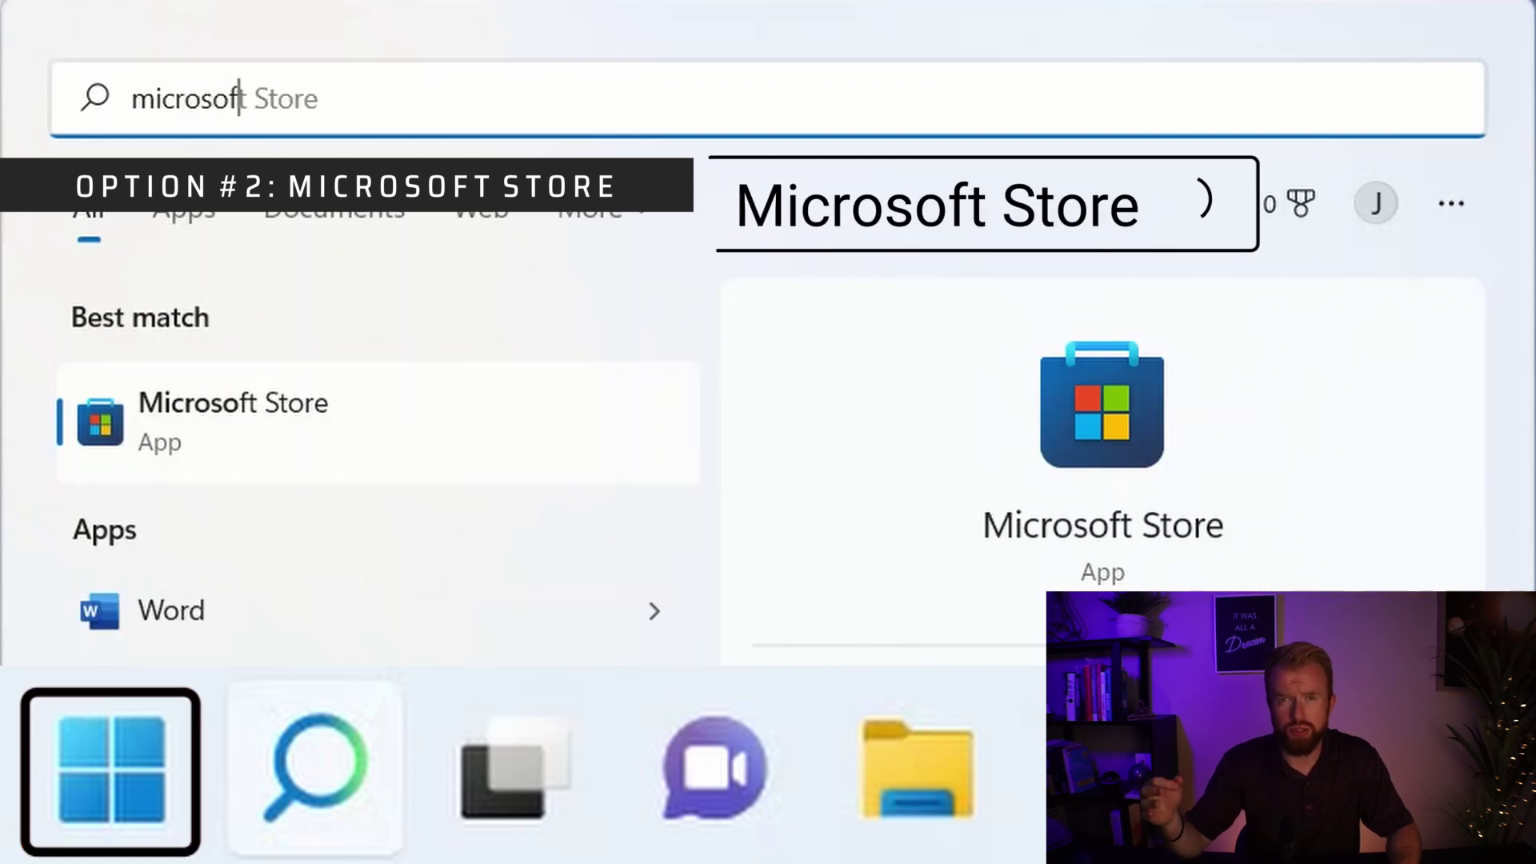
{"action": "type", "text": " store"}
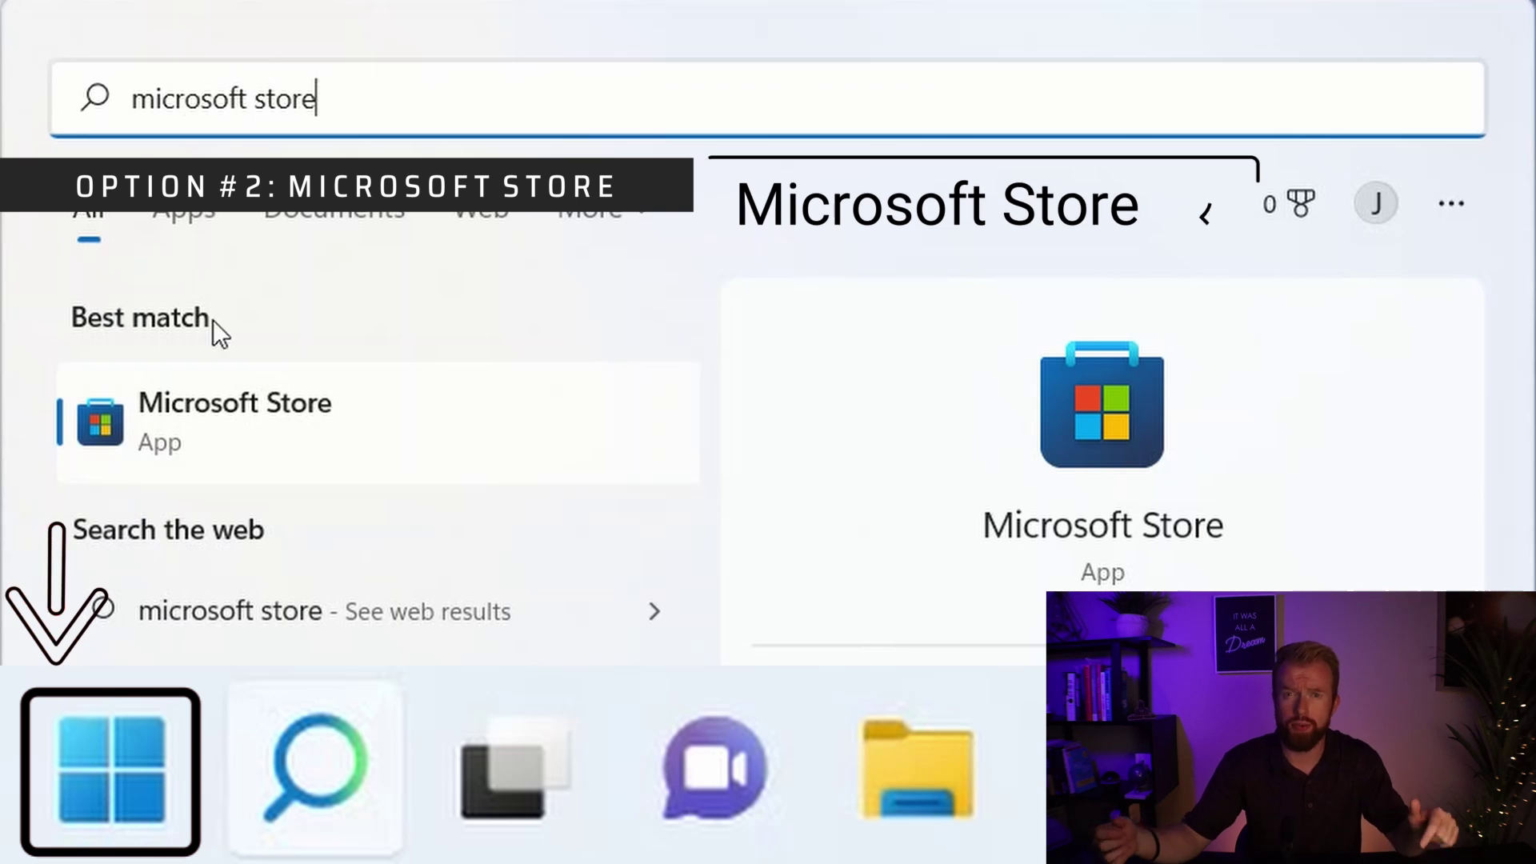
Search Microsoft Store for 'power bi desktop', then launch Power BI Desktop from Start
{"action": "left_click", "coordinate": [222, 414]}
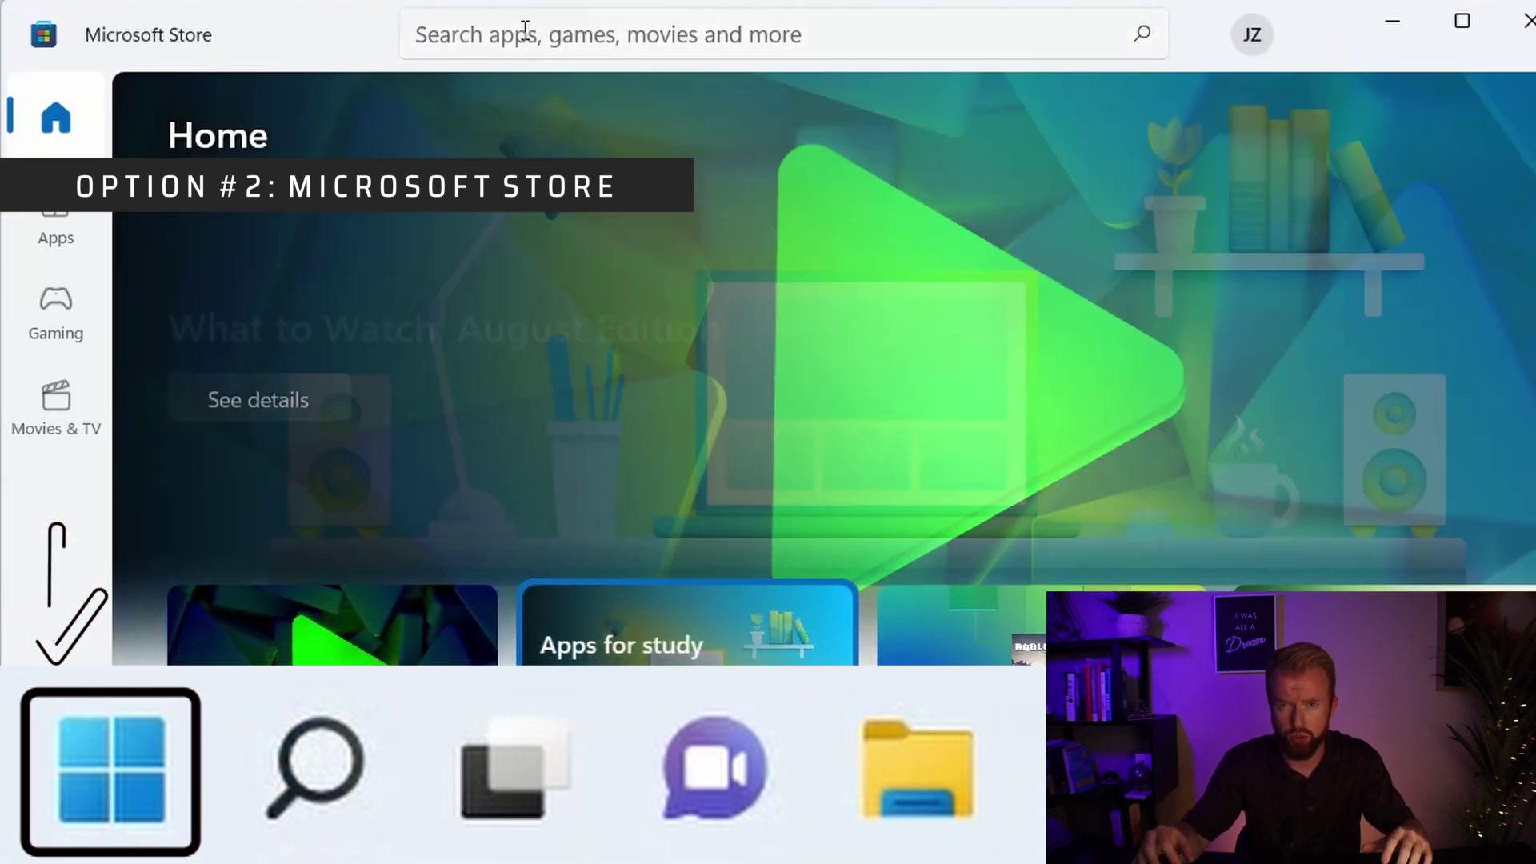
{"action": "left_click", "coordinate": [523, 28]}
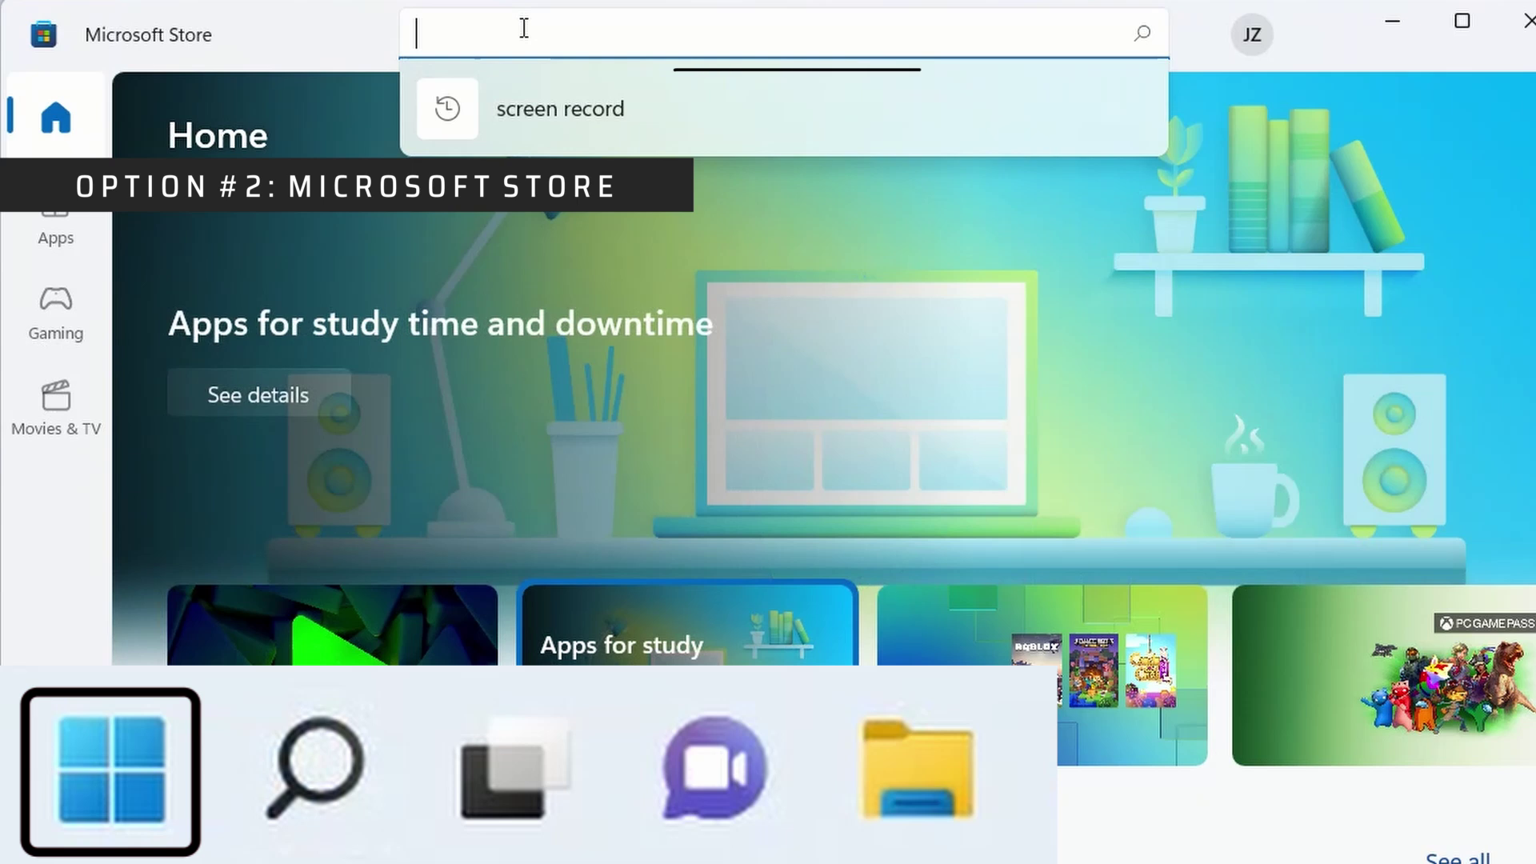
{"action": "type", "text": "power bi"}
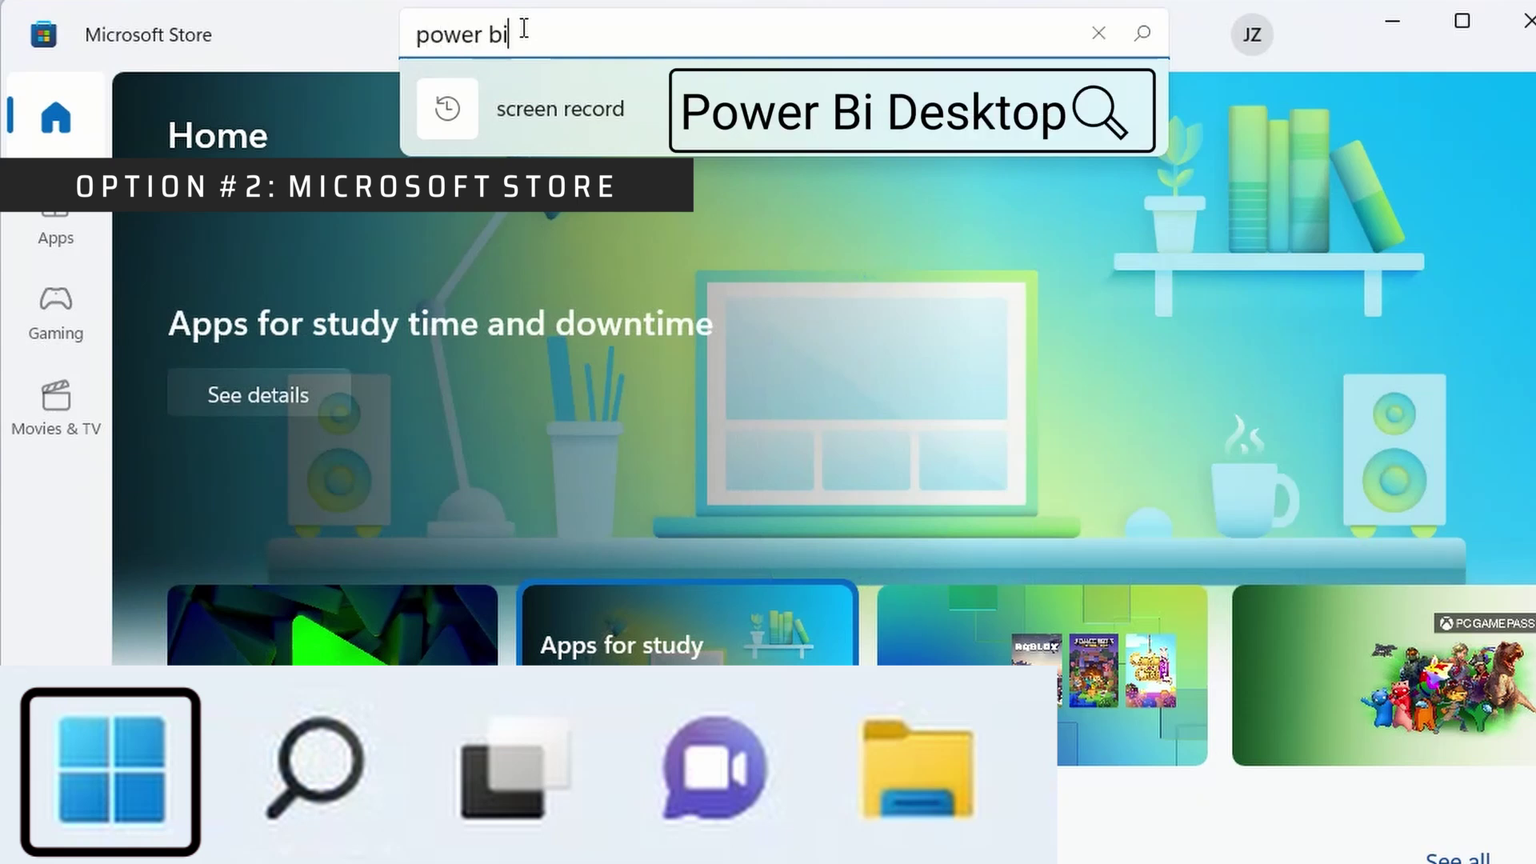
{"action": "type", "text": " desktop"}
{"action": "key", "text": "Return"}
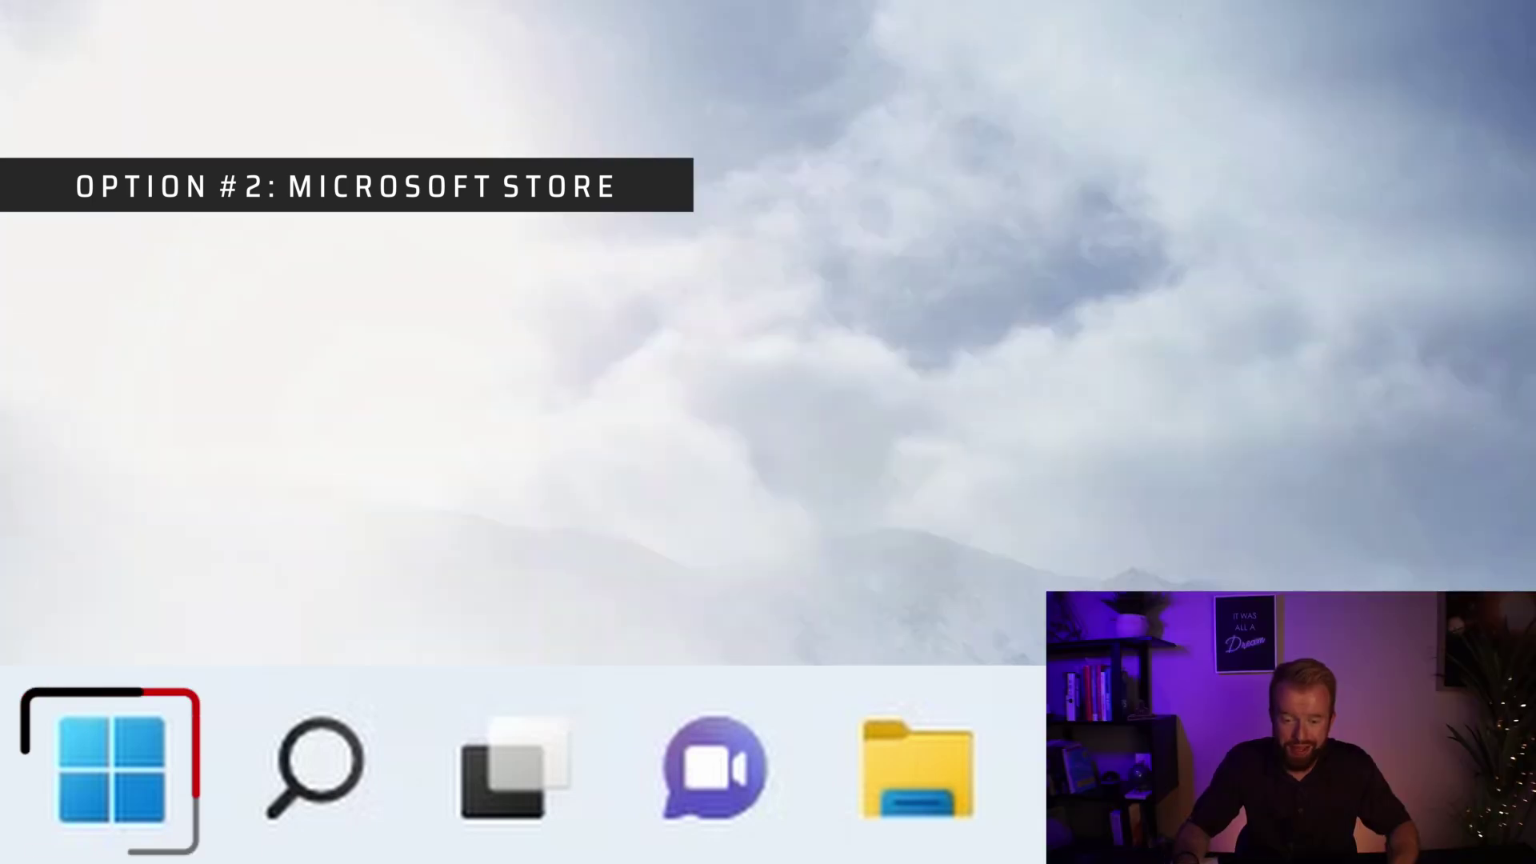
{"action": "key", "text": "super"}
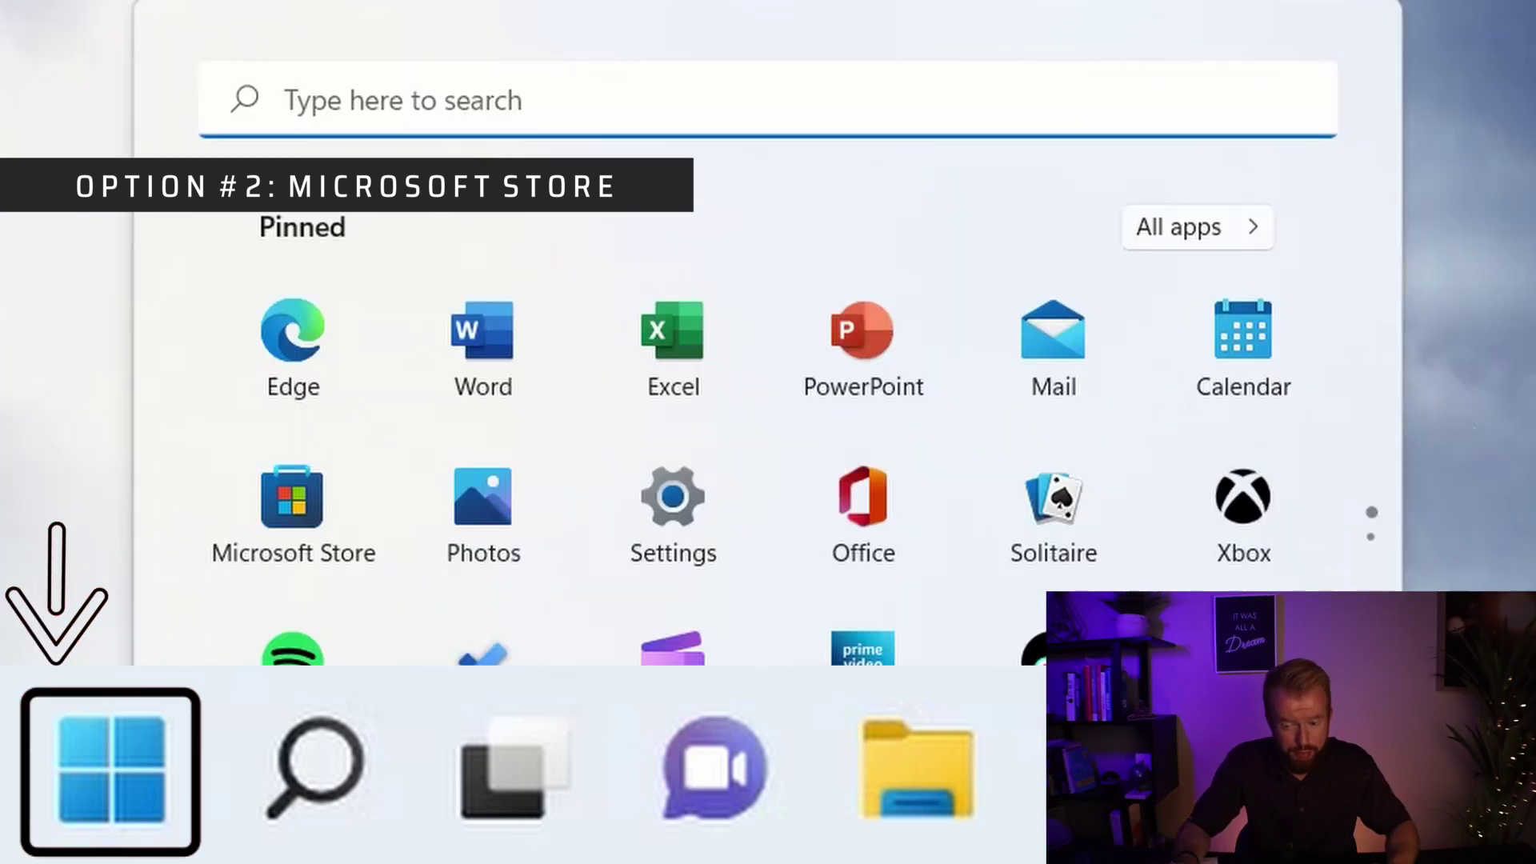
{"action": "type", "text": "power bi"}
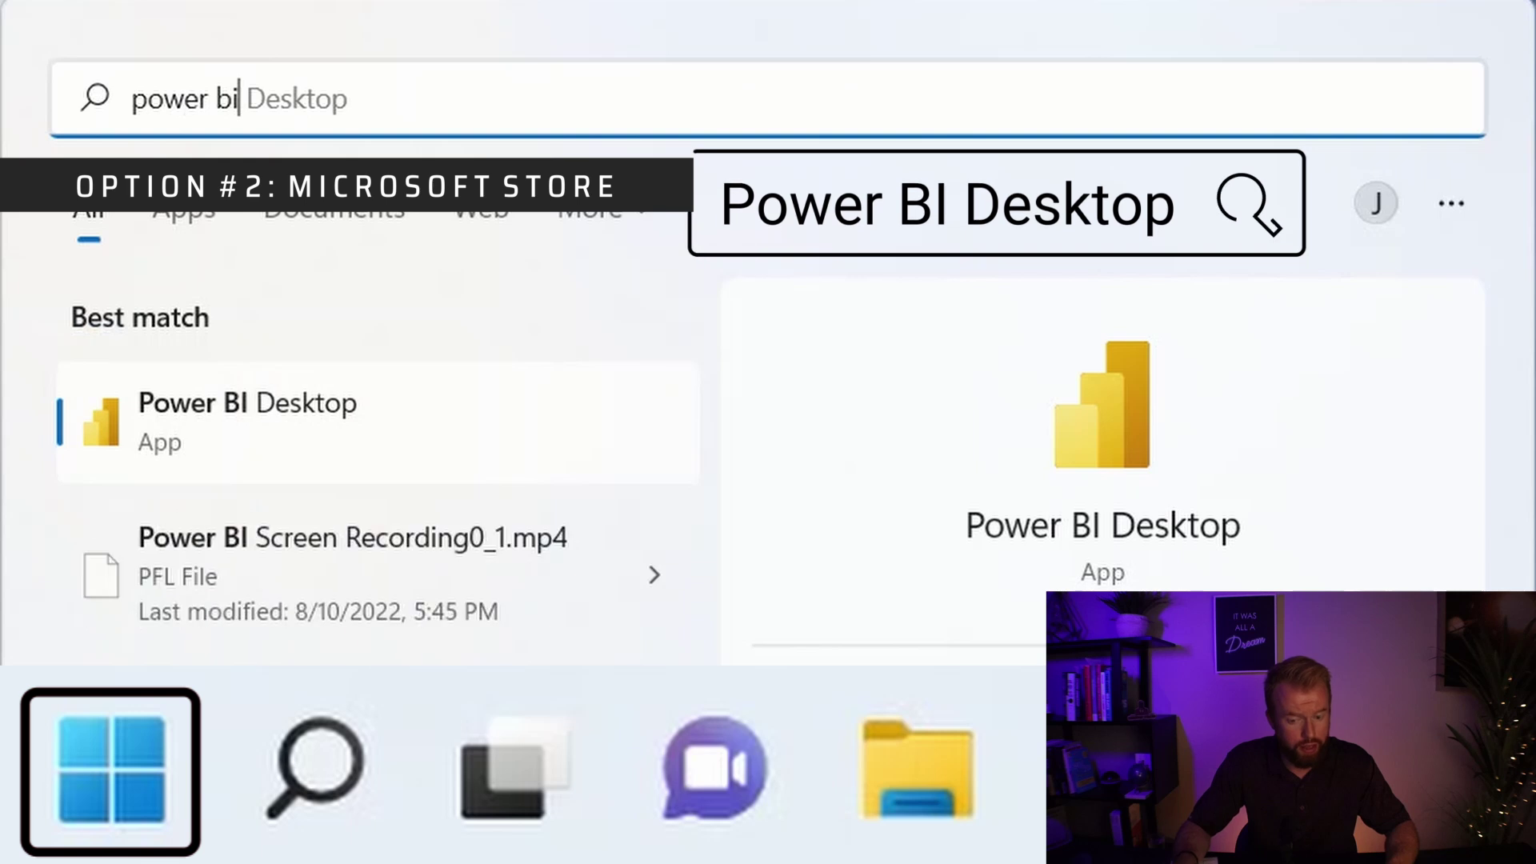
{"action": "left_click", "coordinate": [296, 426]}
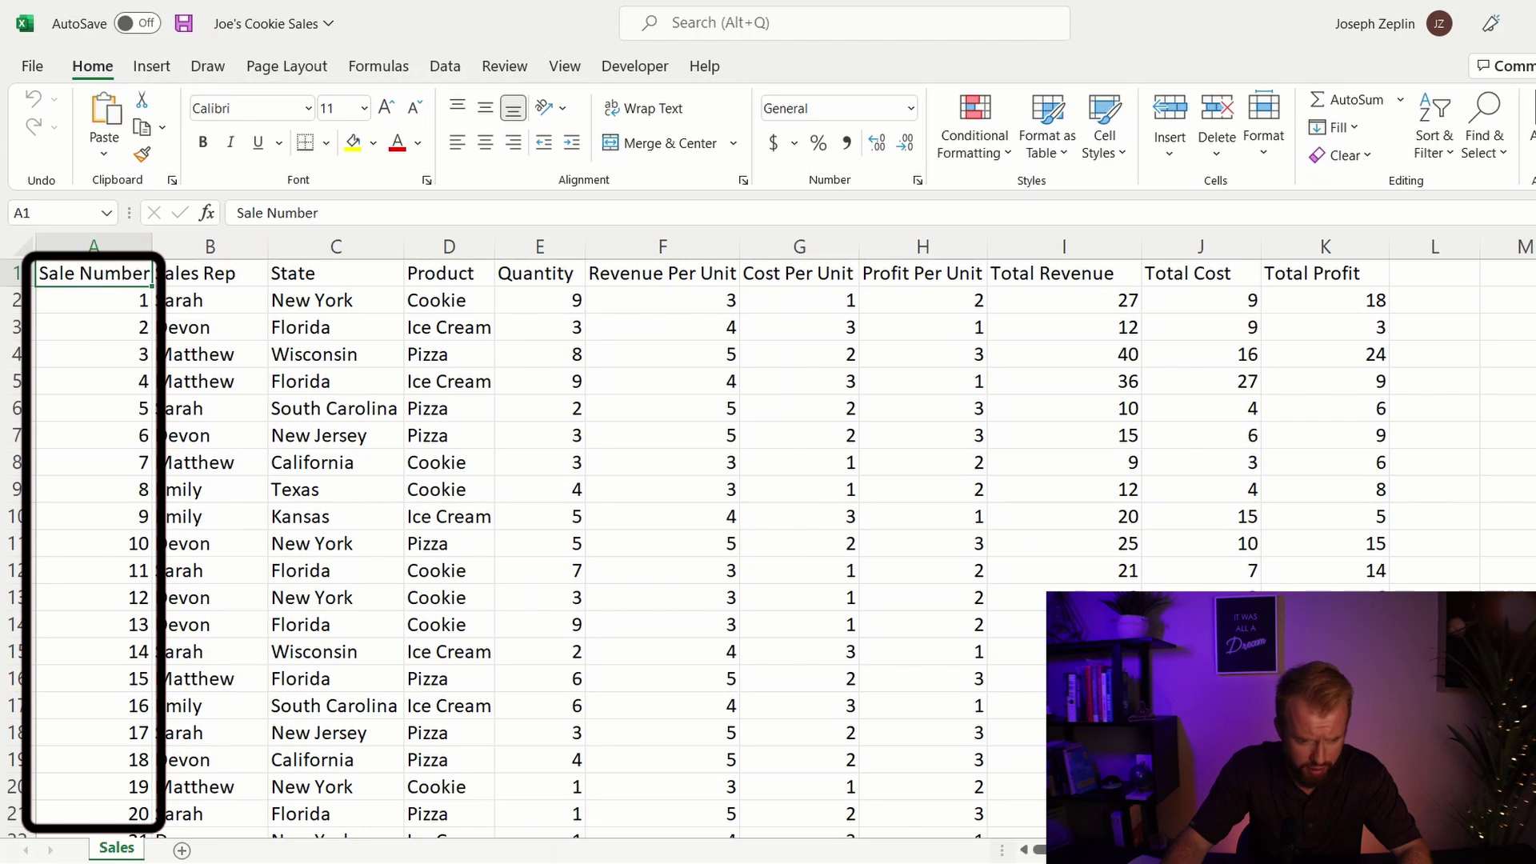
{"action": "scroll", "coordinate": [768, 547], "scroll_direction": "down", "scroll_amount": 1}
{"action": "scroll", "coordinate": [768, 549], "scroll_direction": "down", "scroll_amount": 1}
{"action": "scroll", "coordinate": [769, 549], "scroll_direction": "down", "scroll_amount": 1}
{"action": "scroll", "coordinate": [769, 548], "scroll_direction": "down", "scroll_amount": 1}
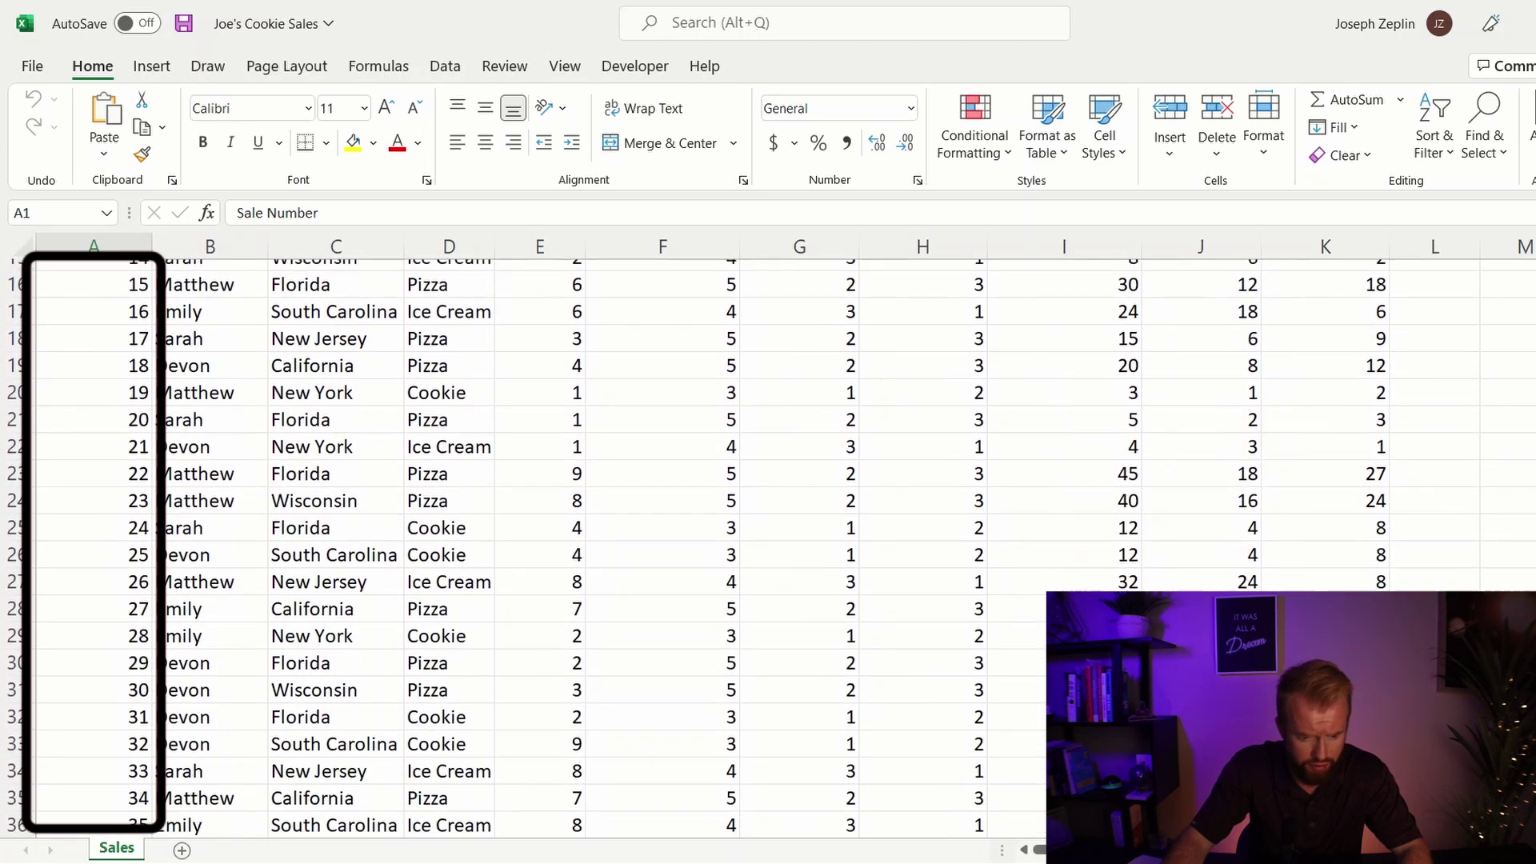
{"action": "scroll", "coordinate": [769, 548], "scroll_direction": "down", "scroll_amount": 1}
{"action": "scroll", "coordinate": [767, 549], "scroll_direction": "down", "scroll_amount": 1}
{"action": "scroll", "coordinate": [768, 549], "scroll_direction": "down", "scroll_amount": 1}
{"action": "scroll", "coordinate": [768, 548], "scroll_direction": "down", "scroll_amount": 1}
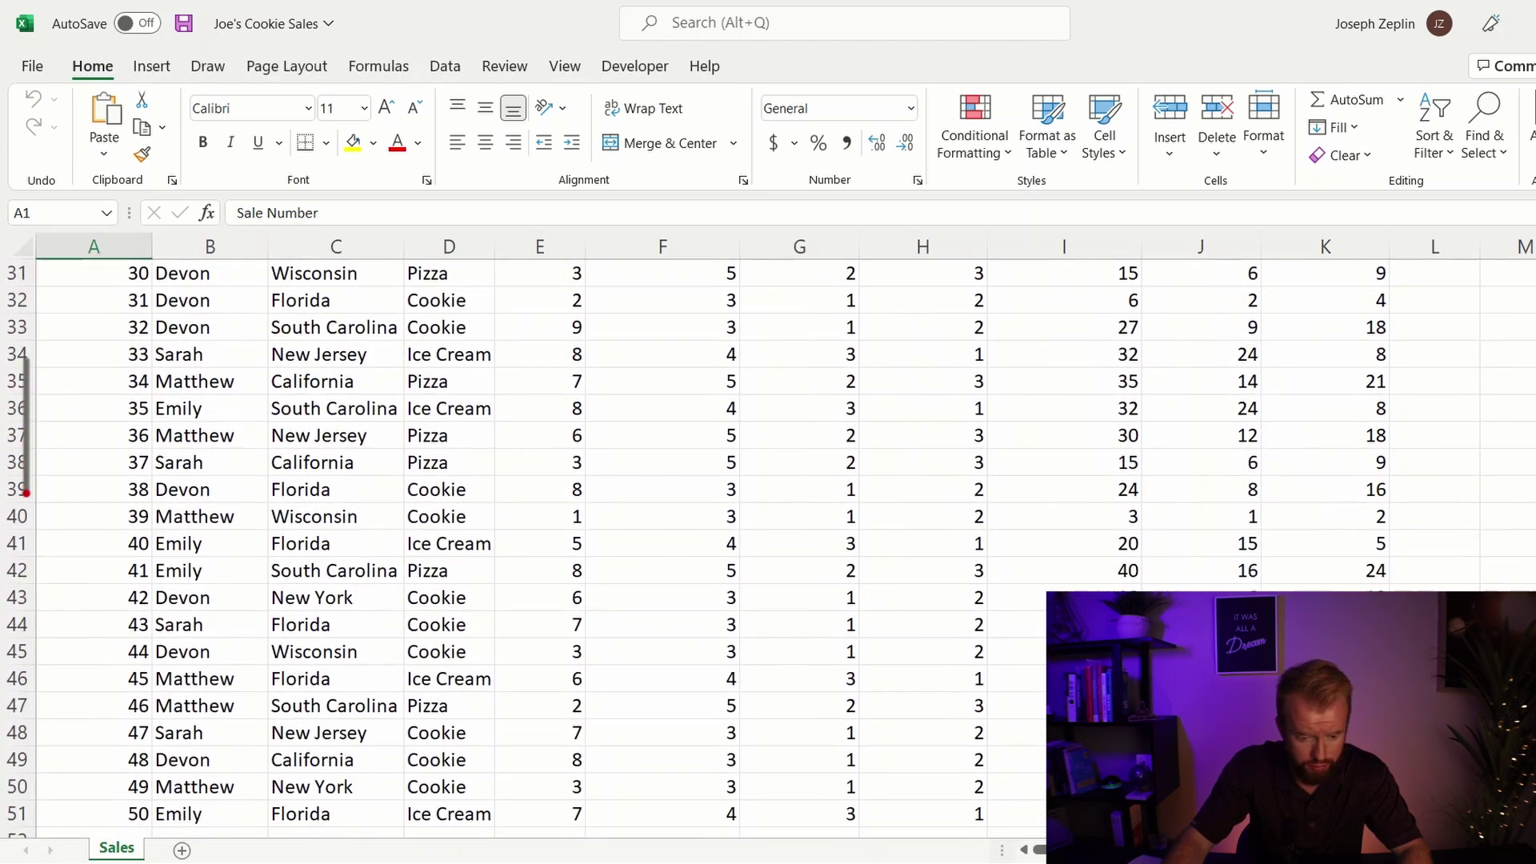
Jump back to the top of the Sales sheet with Ctrl+Home
{"action": "key", "text": "ctrl+Home"}
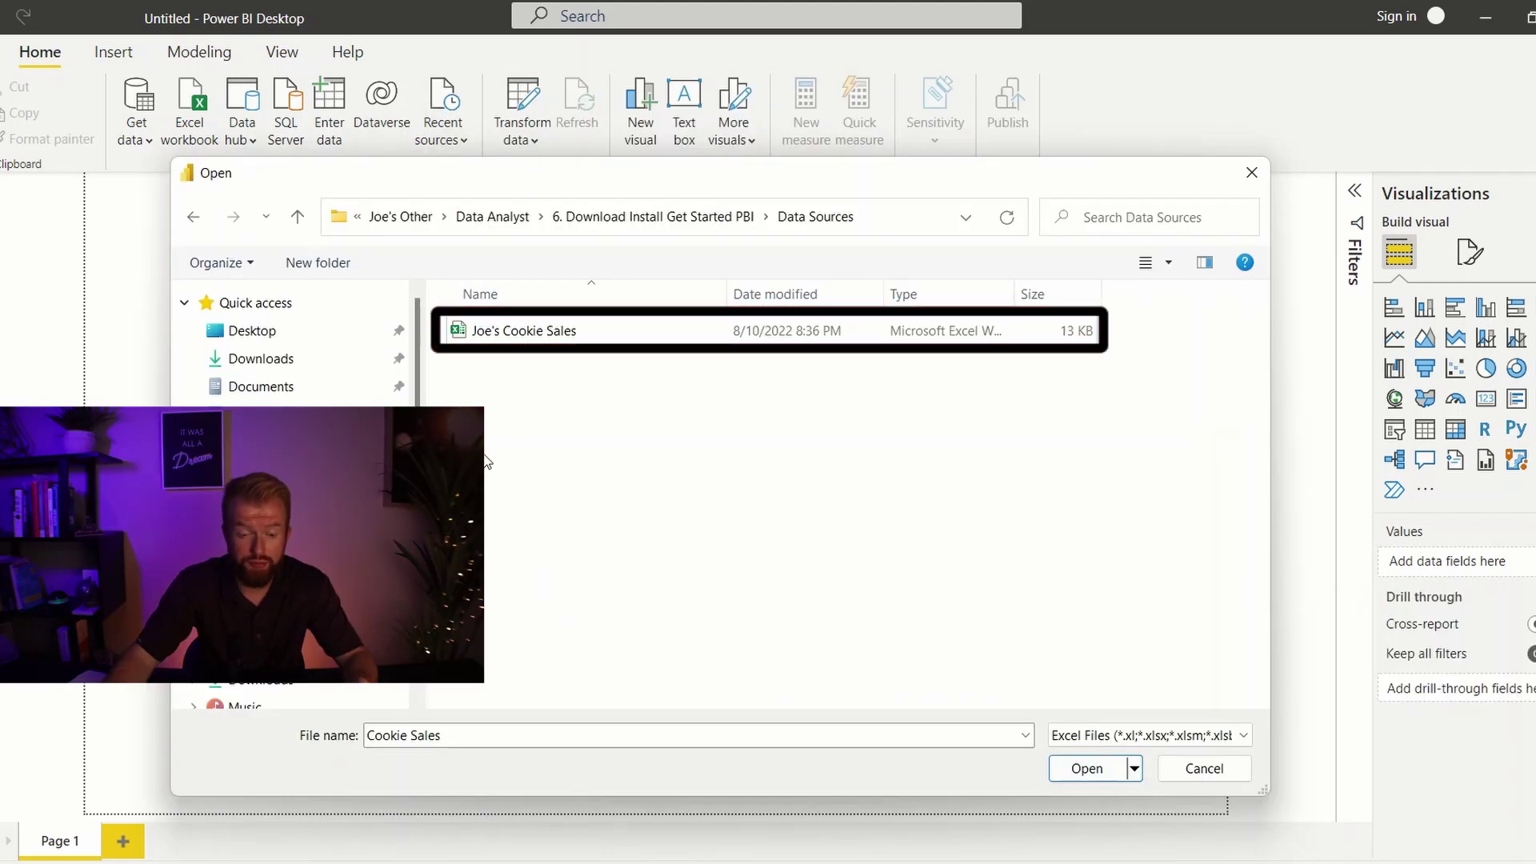
Open Joe's Cookie Sales, select the Sales sheet, and send it to Transform Data
{"action": "left_click", "coordinate": [496, 338]}
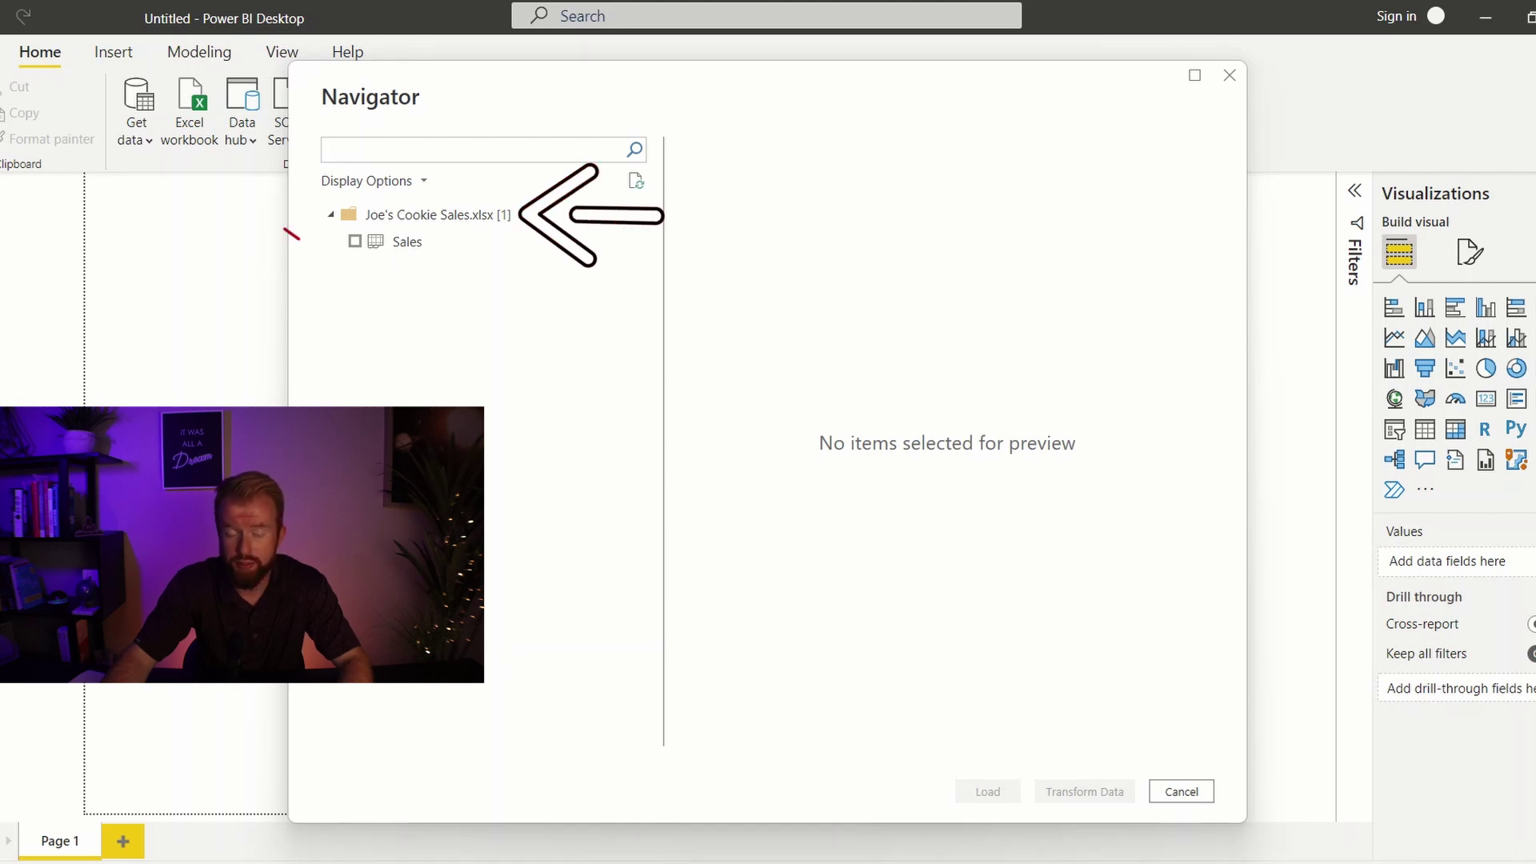
{"action": "left_click", "coordinate": [356, 244]}
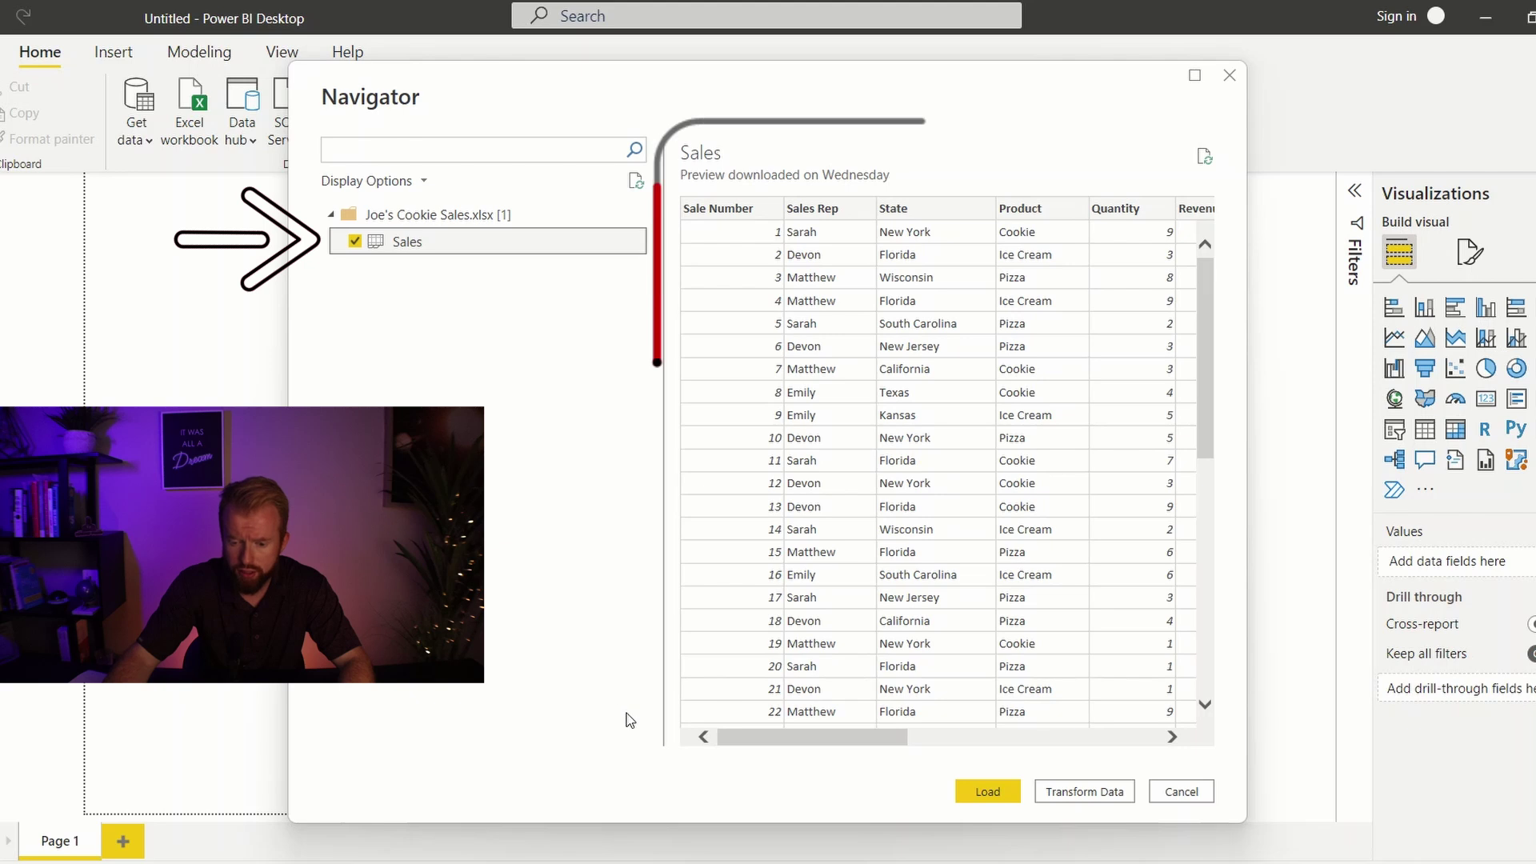
{"action": "left_click_drag", "start_coordinate": [757, 737], "coordinate": [1041, 753]}
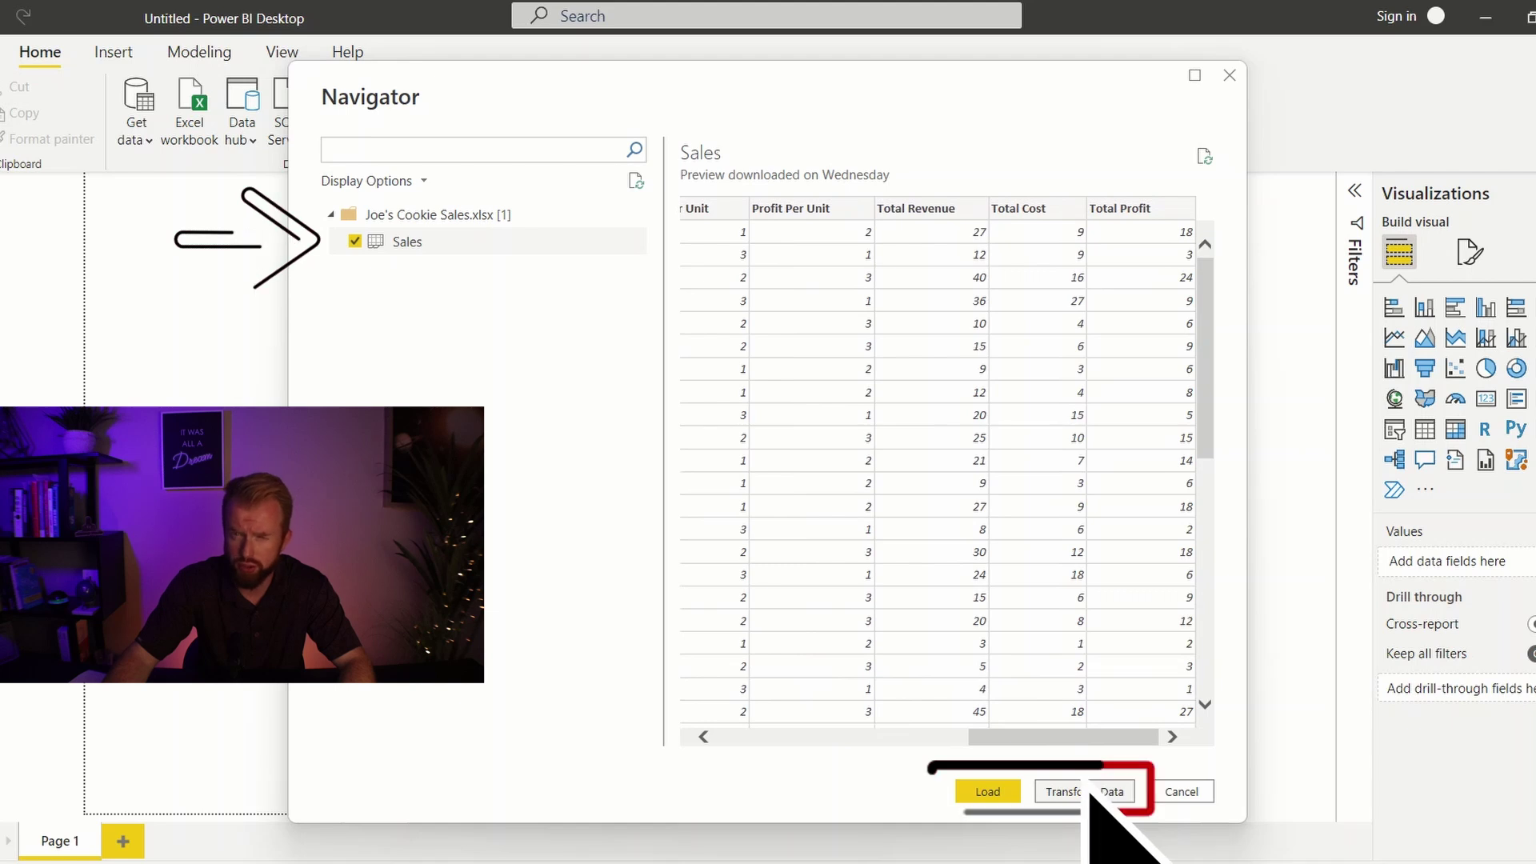
{"action": "left_click", "coordinate": [1095, 792]}
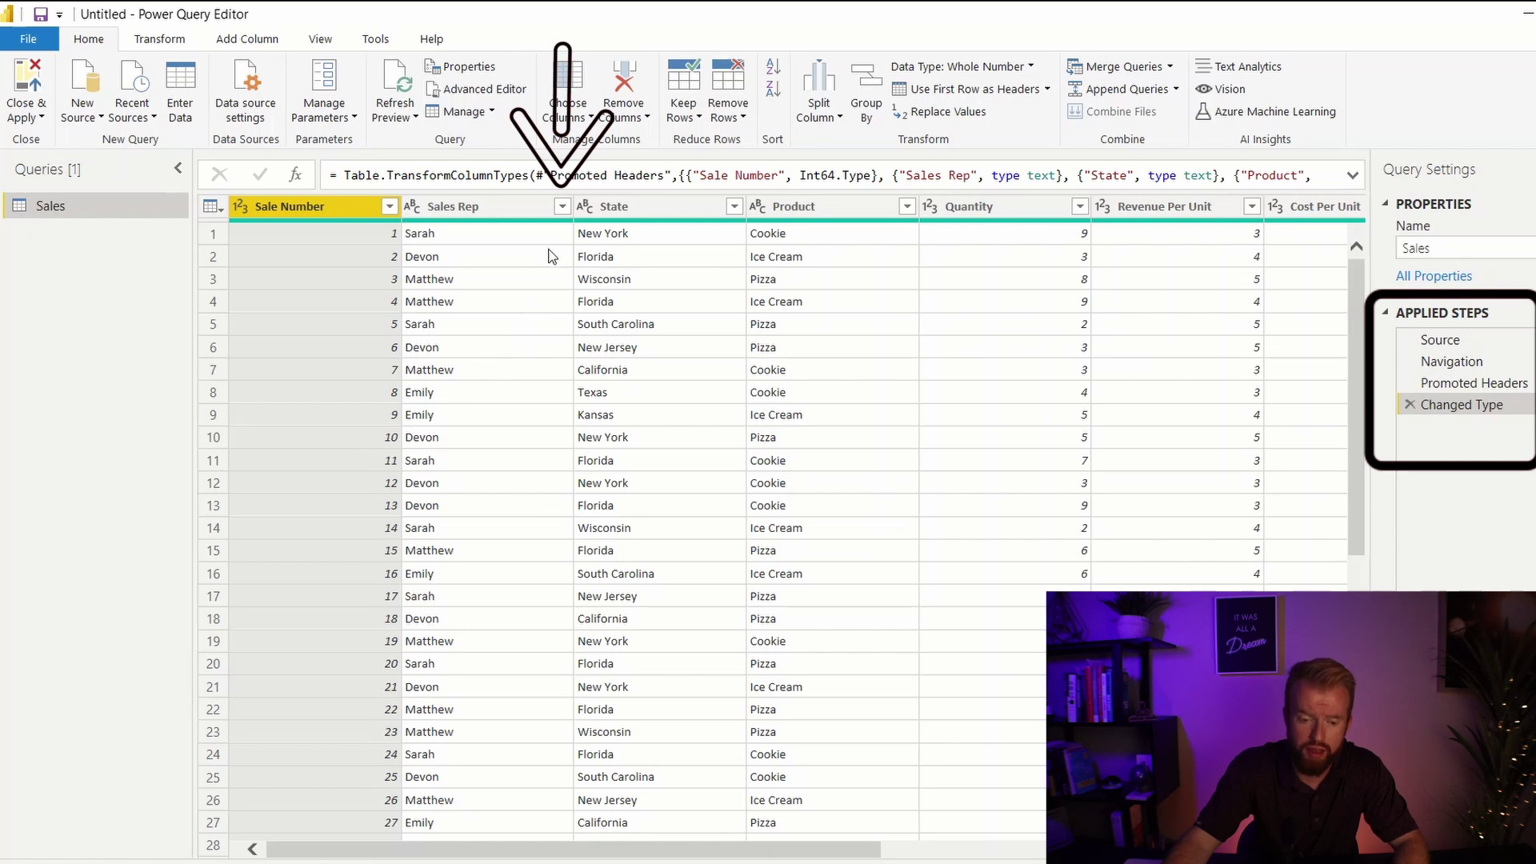
{"action": "left_click", "coordinate": [562, 207]}
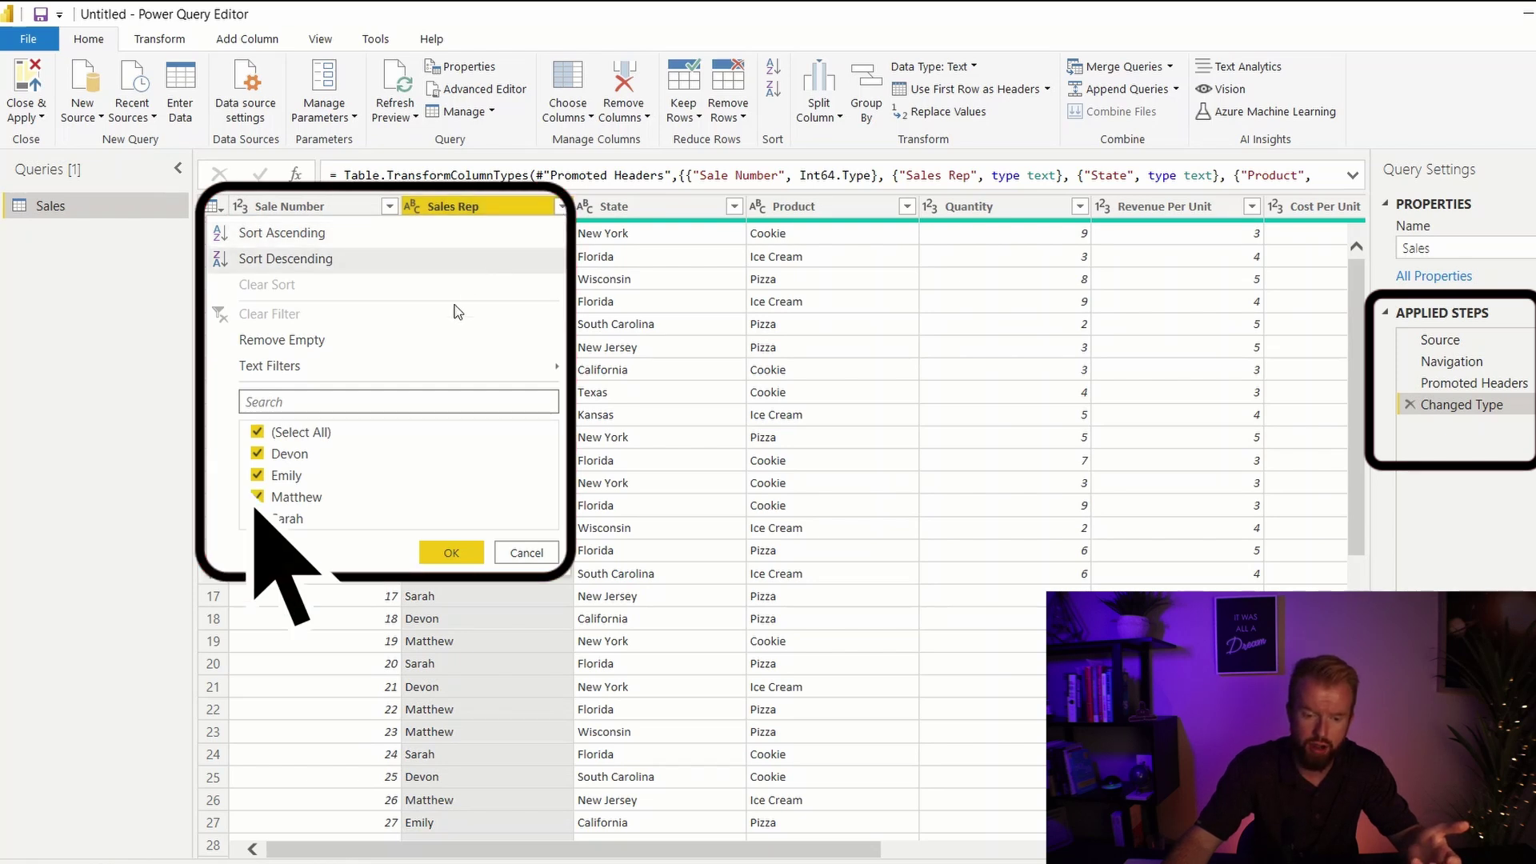
{"action": "left_click", "coordinate": [257, 498]}
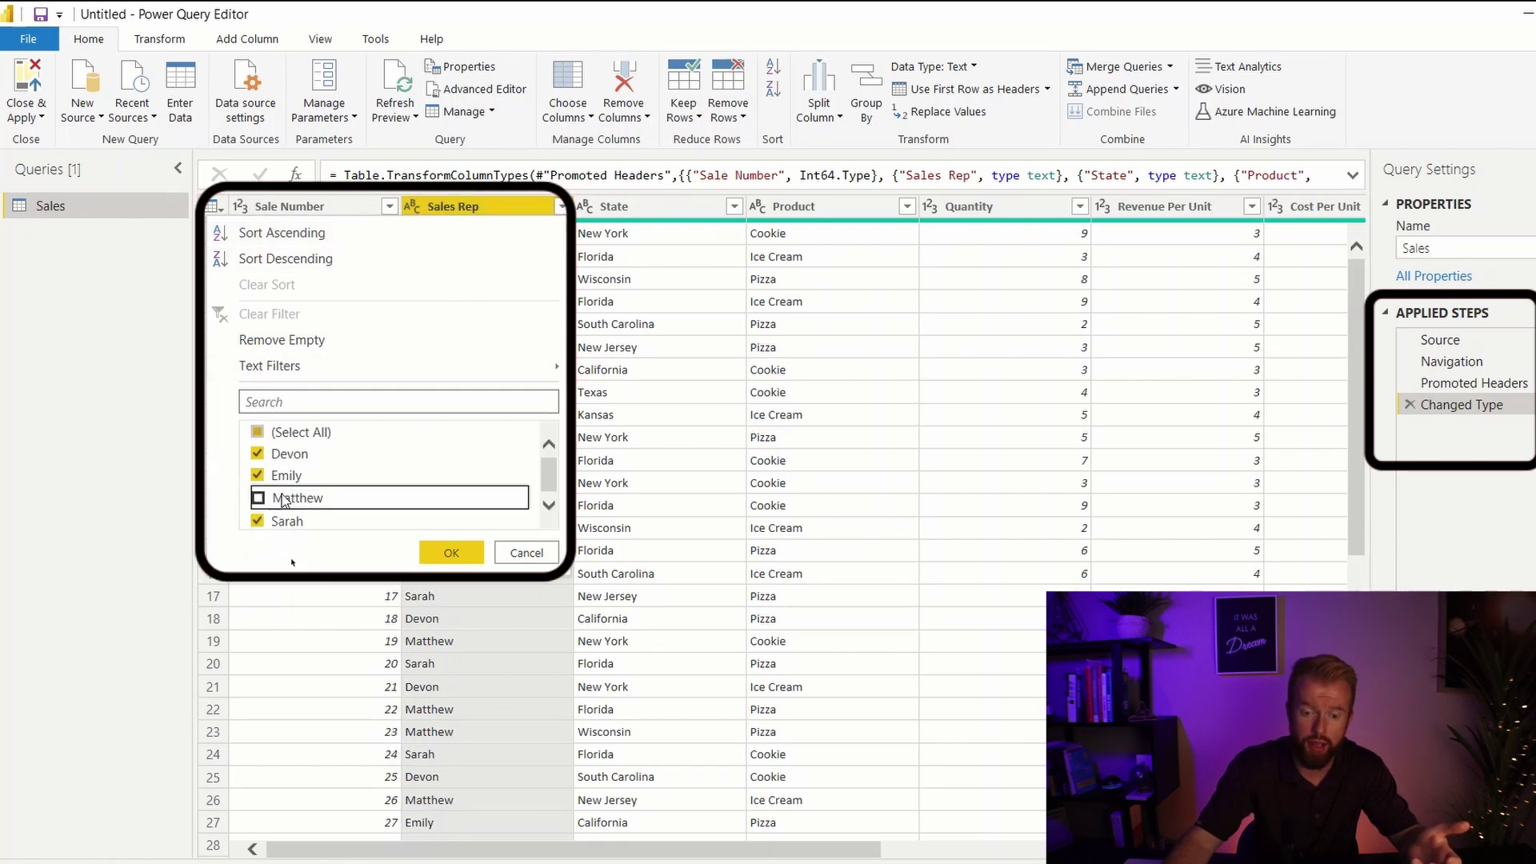
{"action": "left_click", "coordinate": [451, 552]}
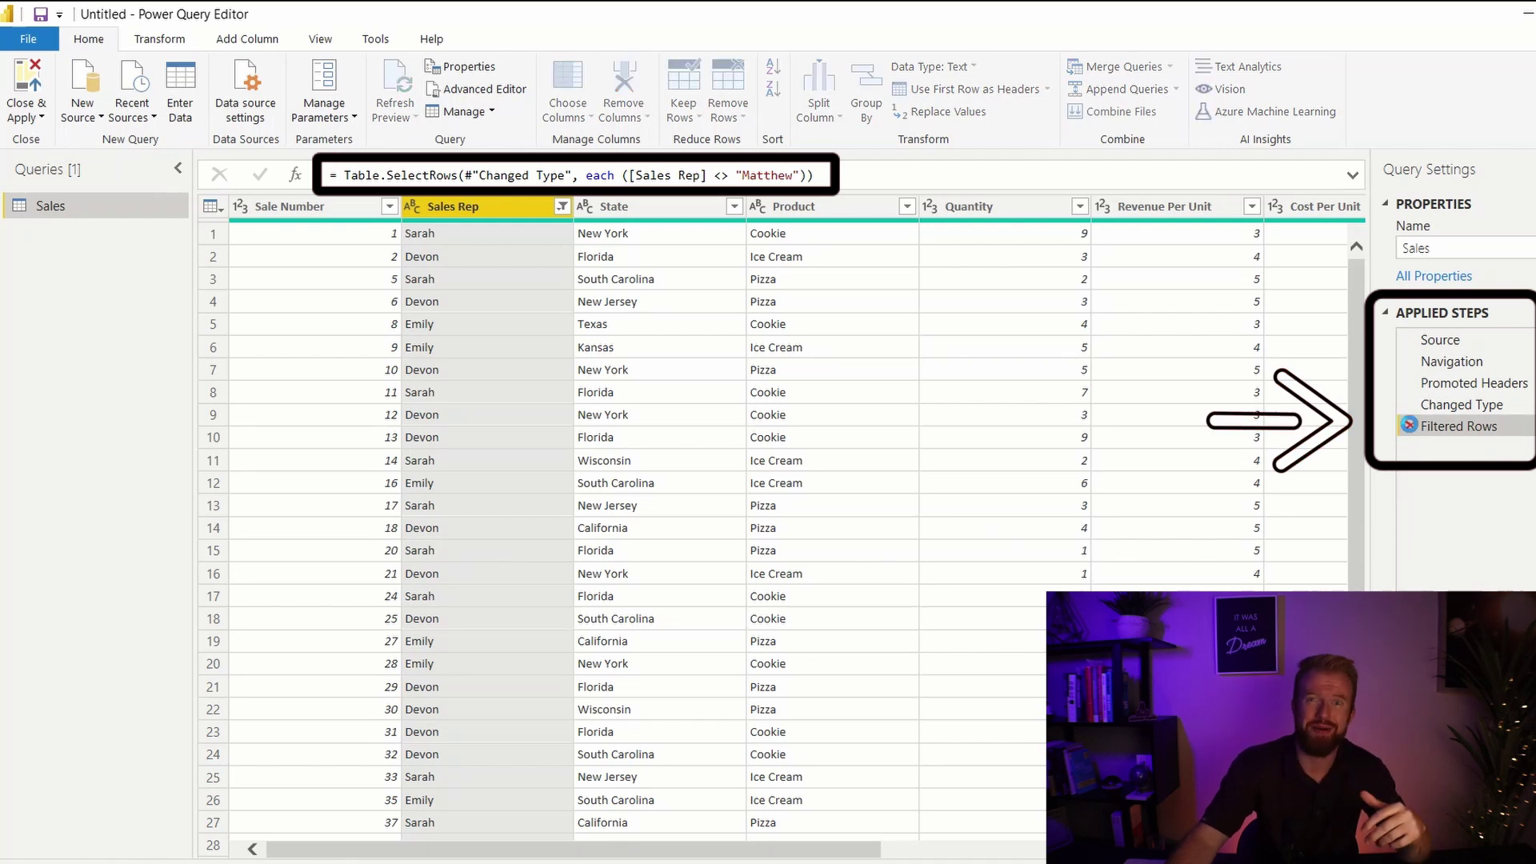
{"action": "left_click", "coordinate": [1410, 425]}
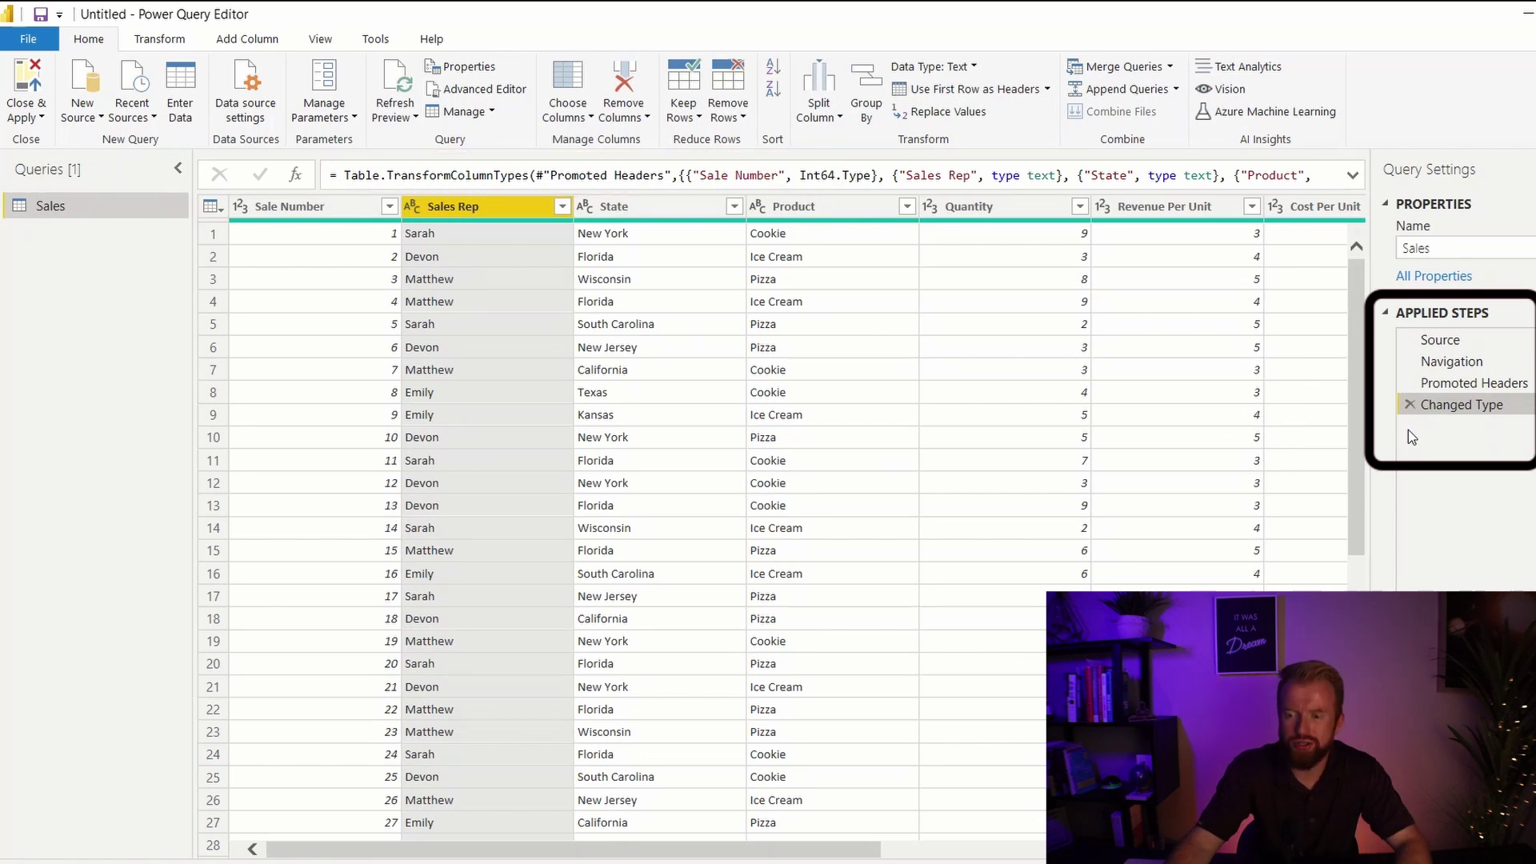
{"action": "left_click", "coordinate": [1439, 341]}
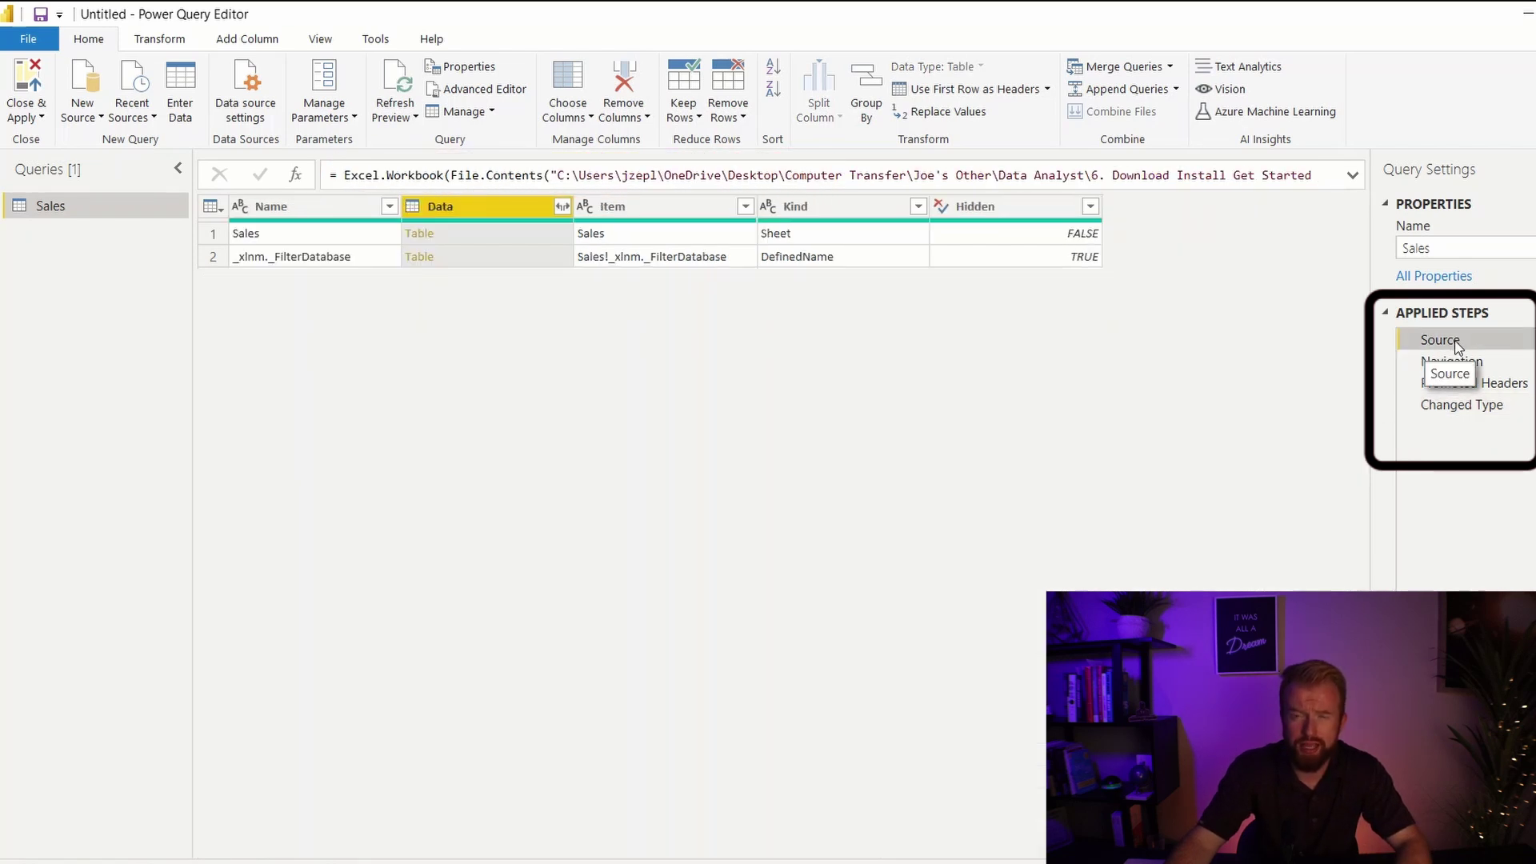
{"action": "left_click", "coordinate": [1466, 362]}
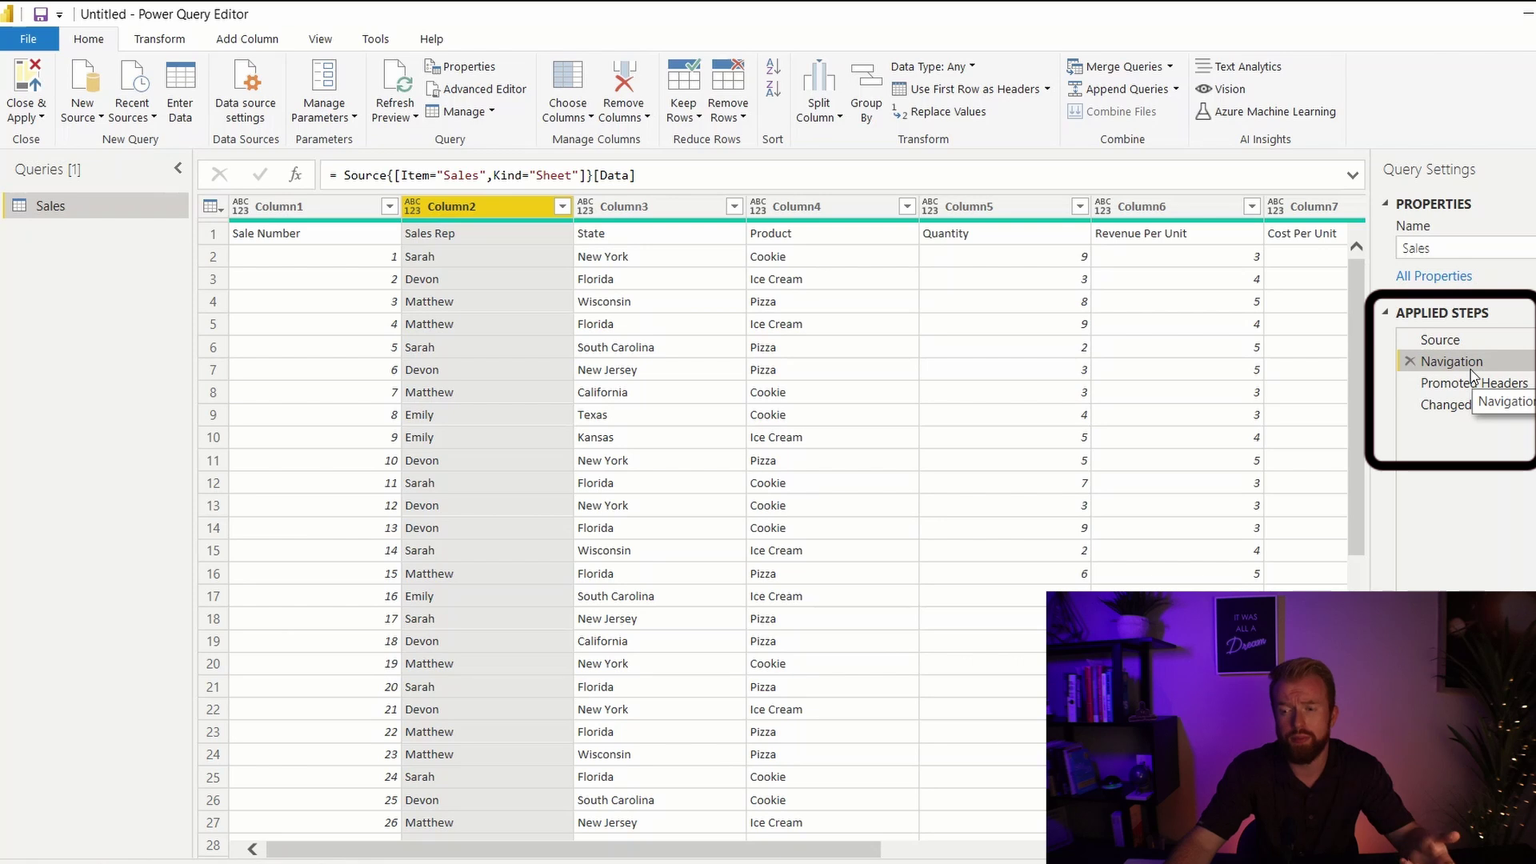
{"action": "left_click", "coordinate": [1475, 384]}
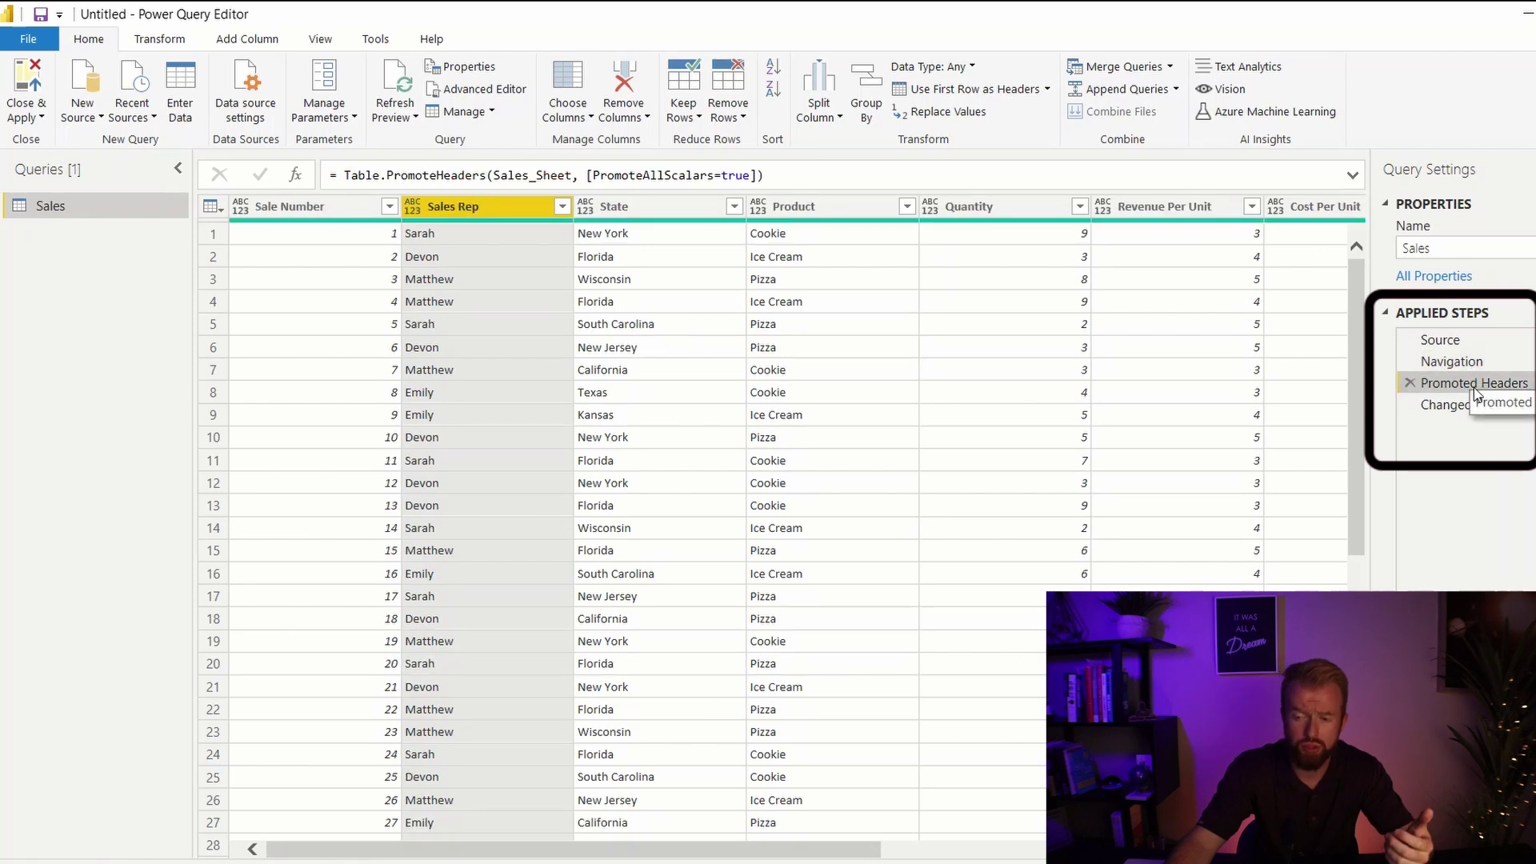
{"action": "left_click", "coordinate": [1472, 408]}
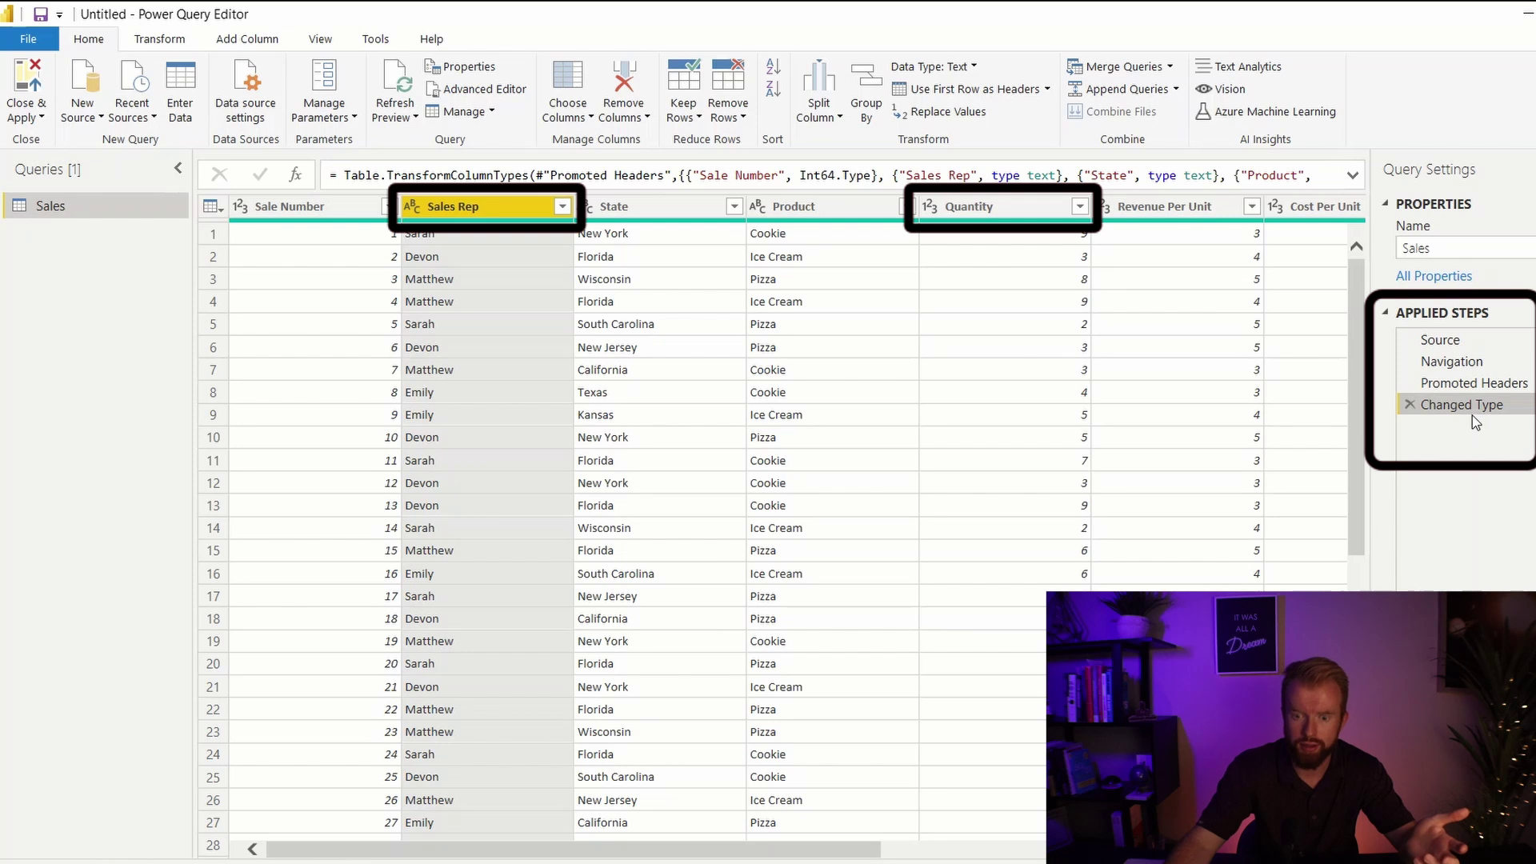
{"action": "left_click", "coordinate": [413, 208]}
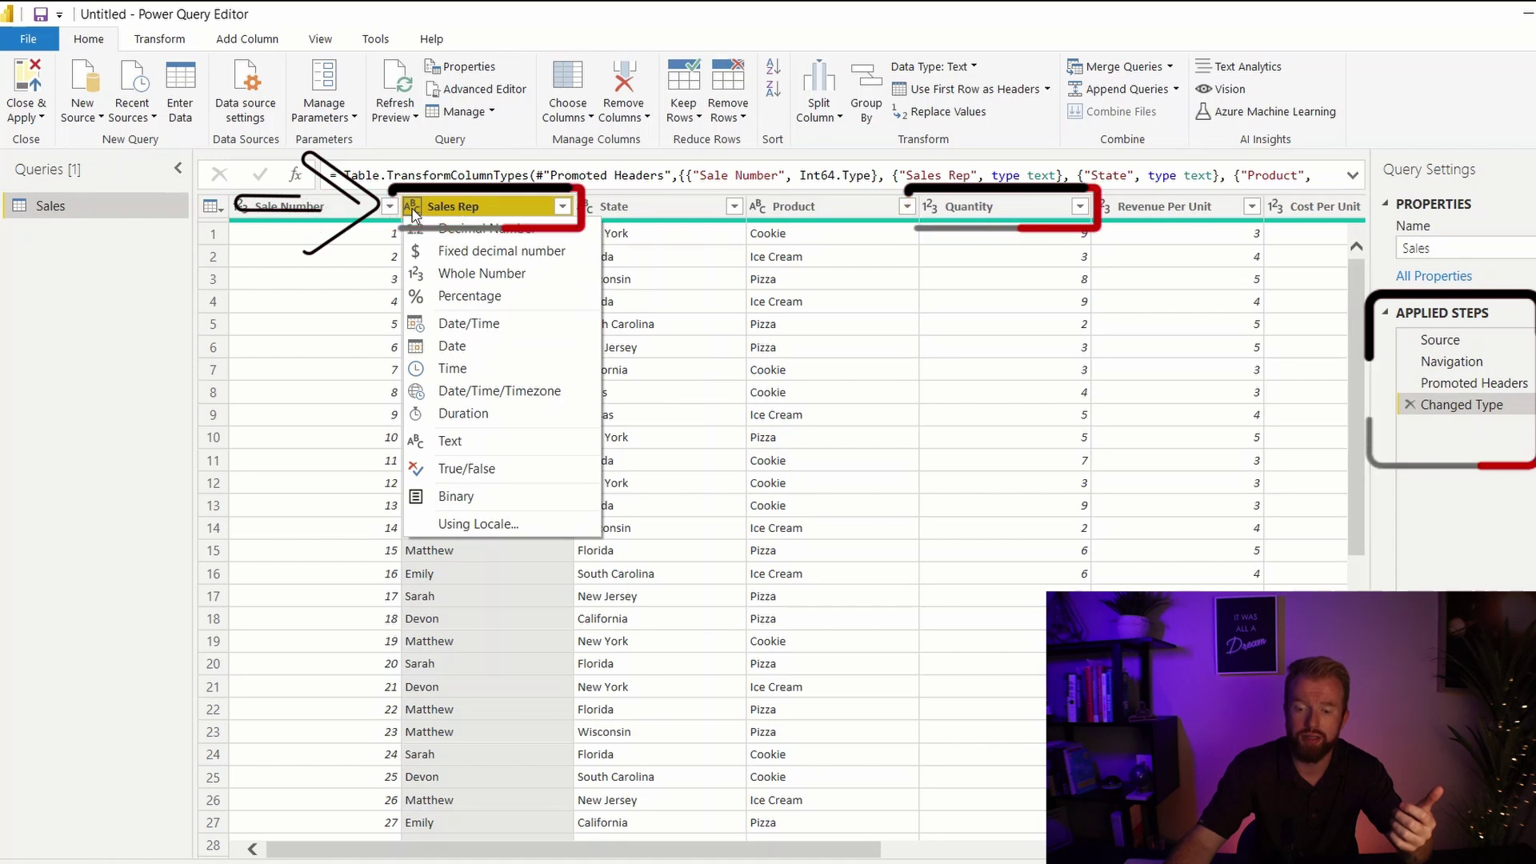
{"action": "left_click", "coordinate": [168, 270]}
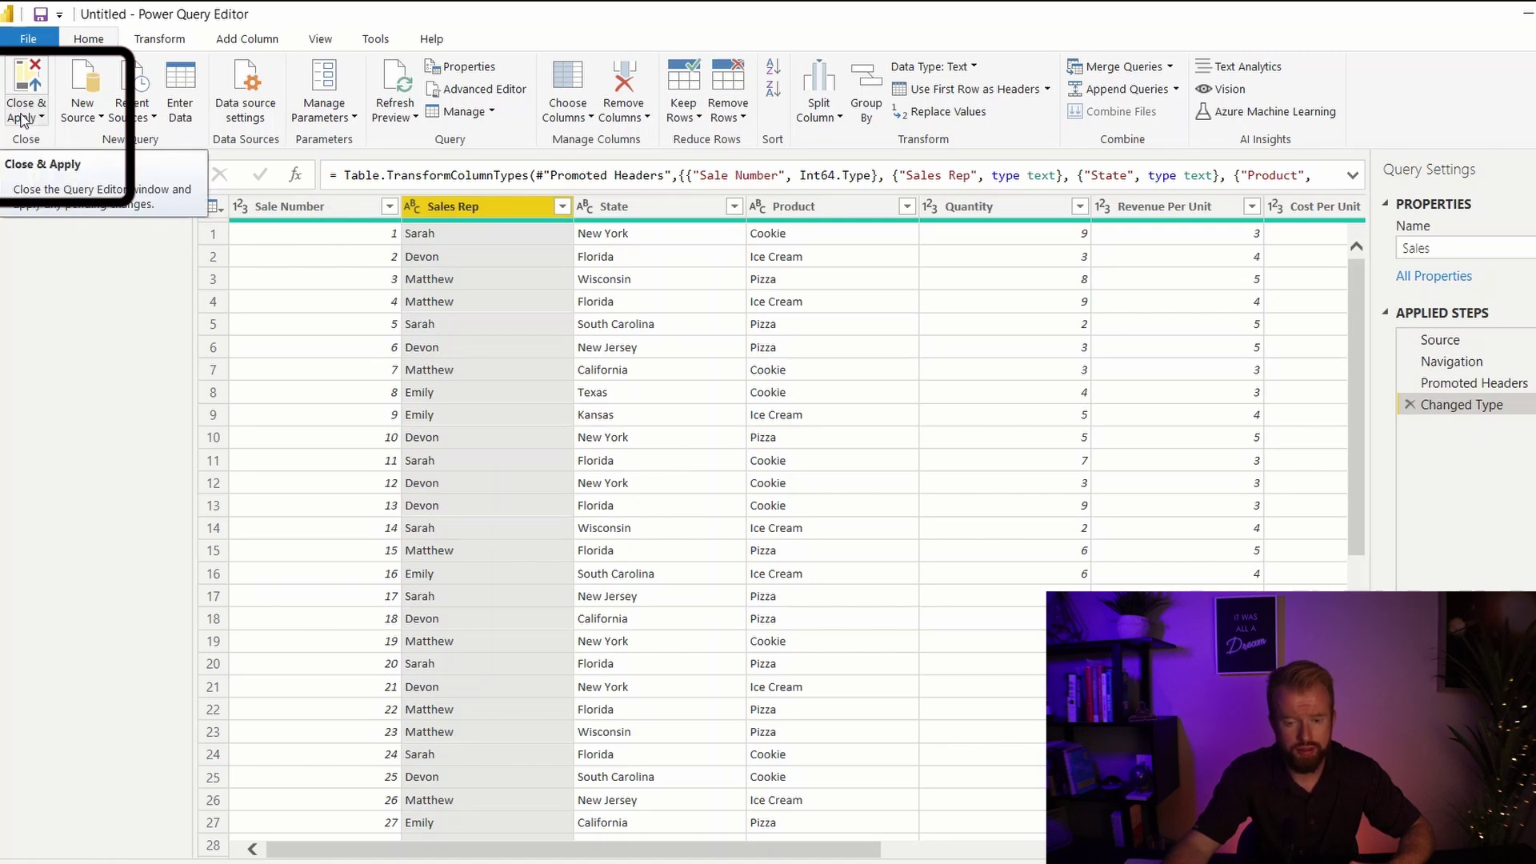
Apply the Sales query, list its fields, and review the 50-row data grid
{"action": "left_click", "coordinate": [23, 121]}
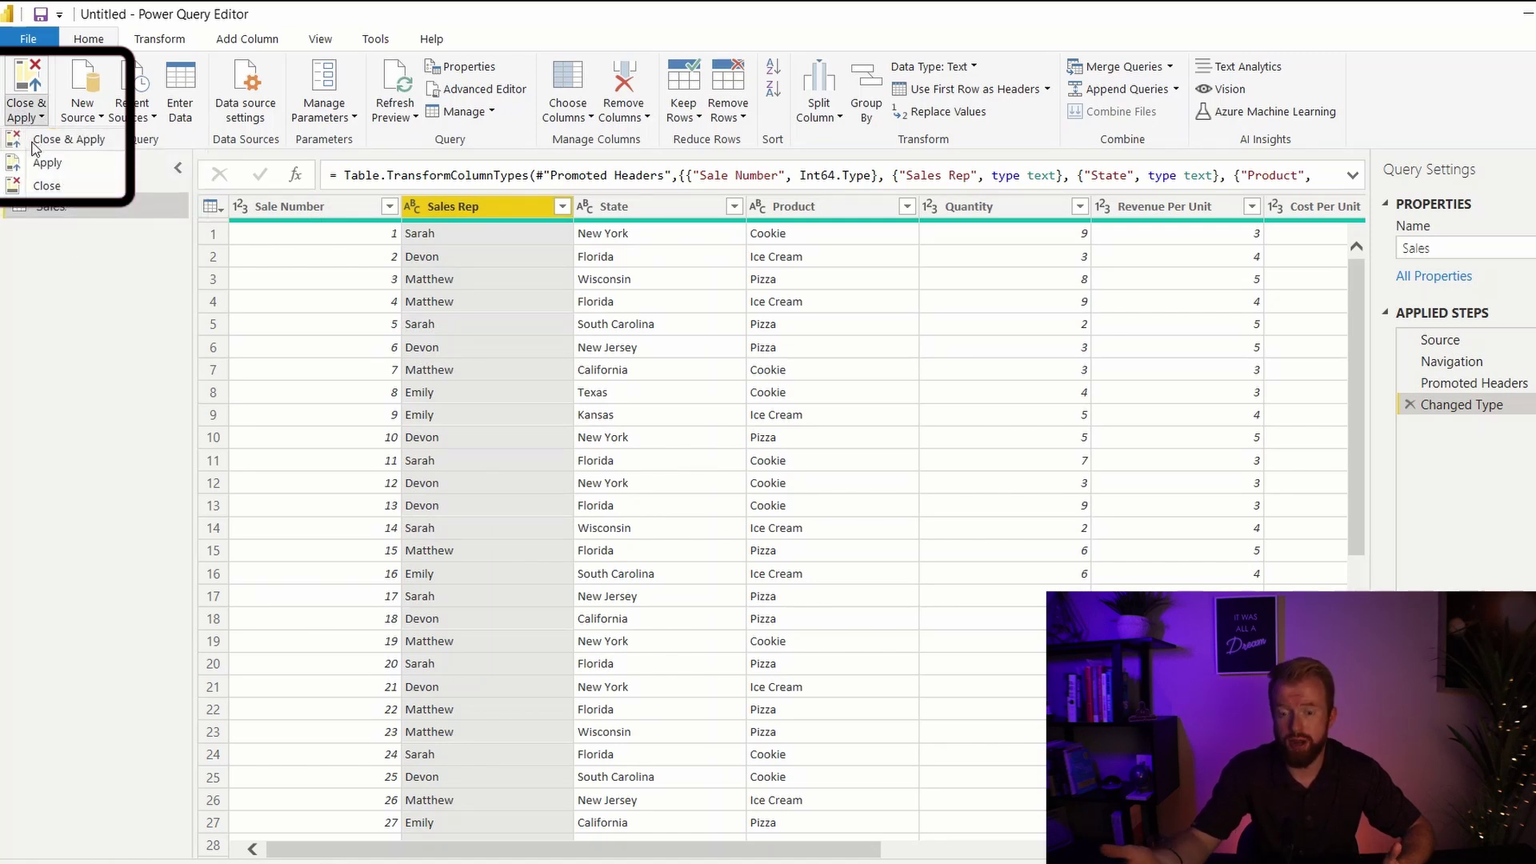
{"action": "left_click", "coordinate": [37, 141]}
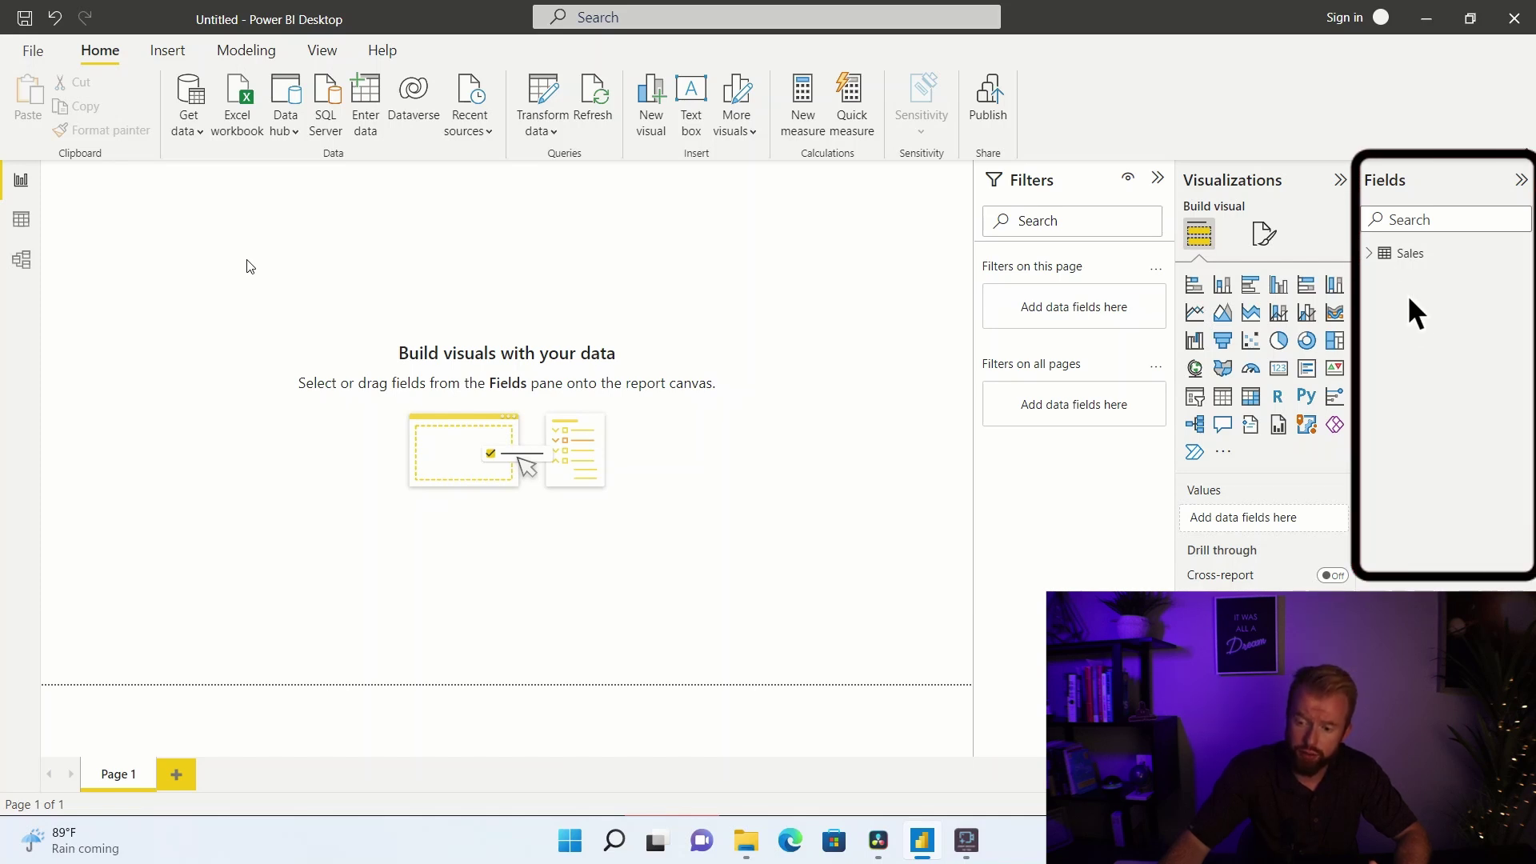
{"action": "left_click", "coordinate": [1370, 255]}
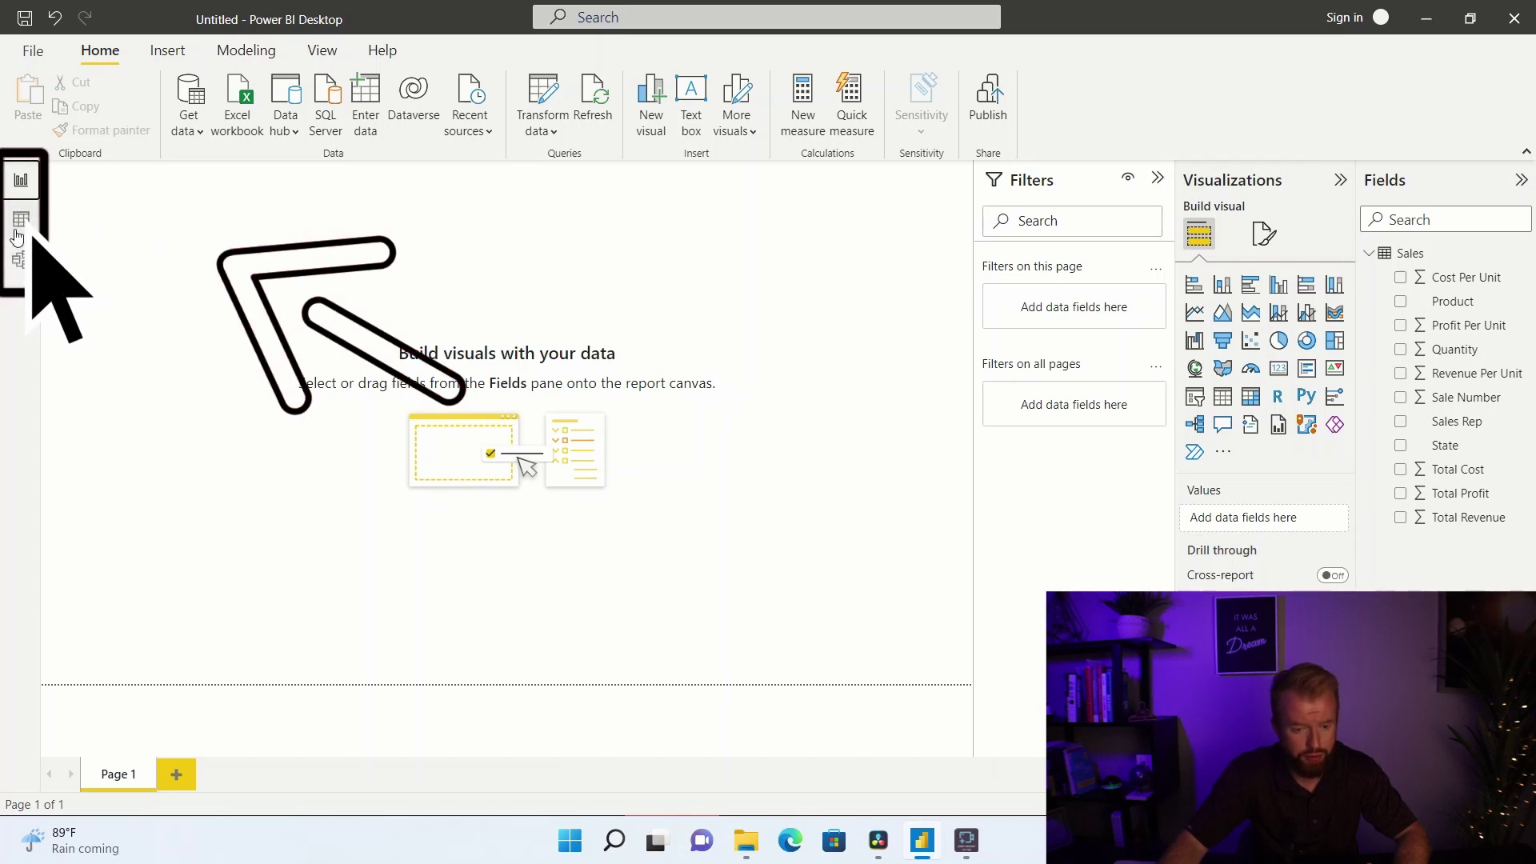
{"action": "left_click", "coordinate": [18, 228]}
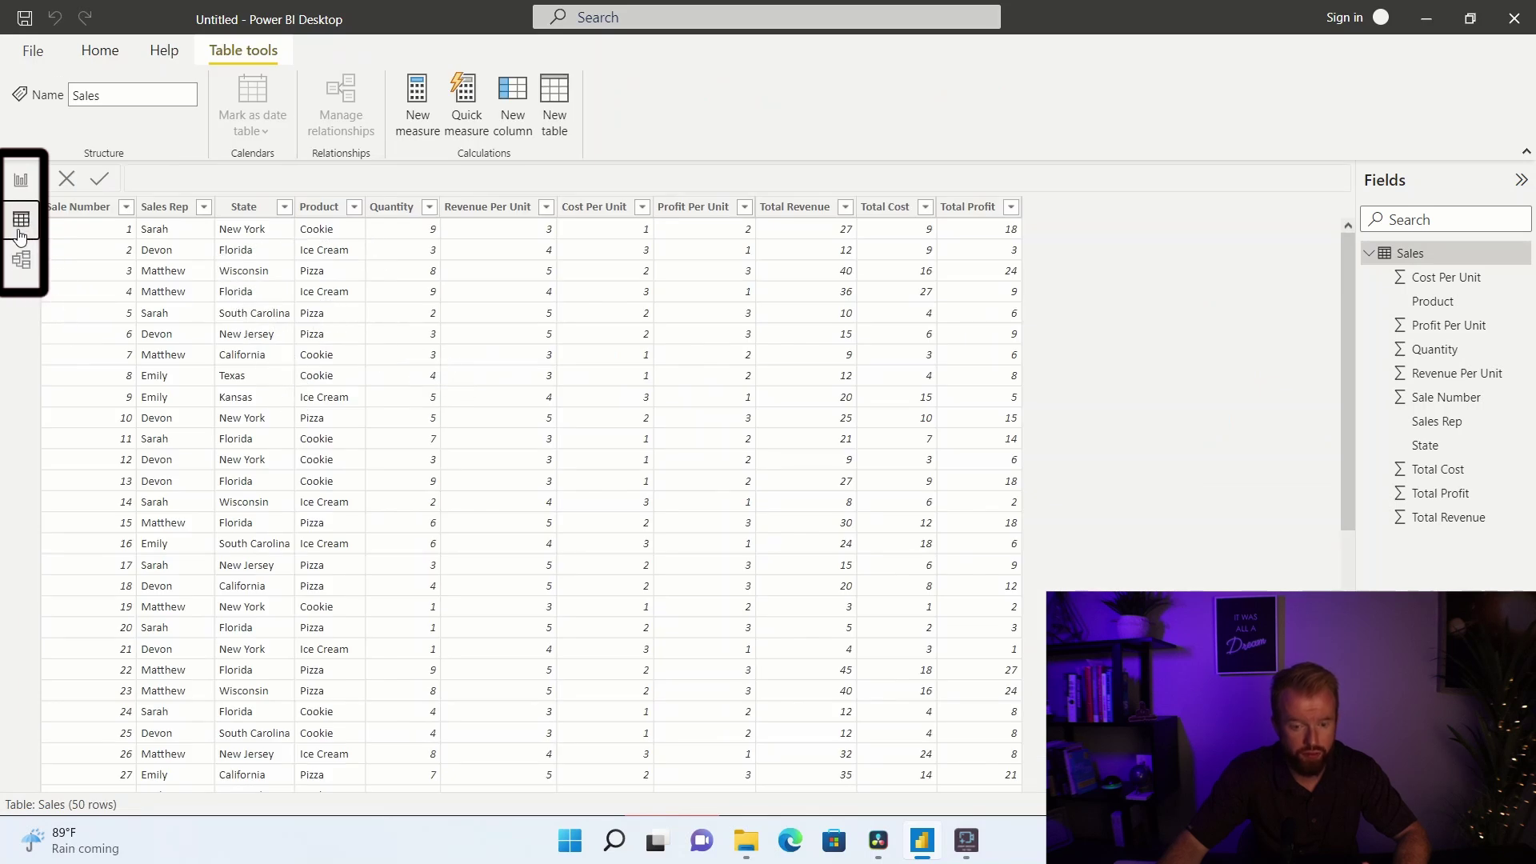
{"action": "left_click", "coordinate": [19, 183]}
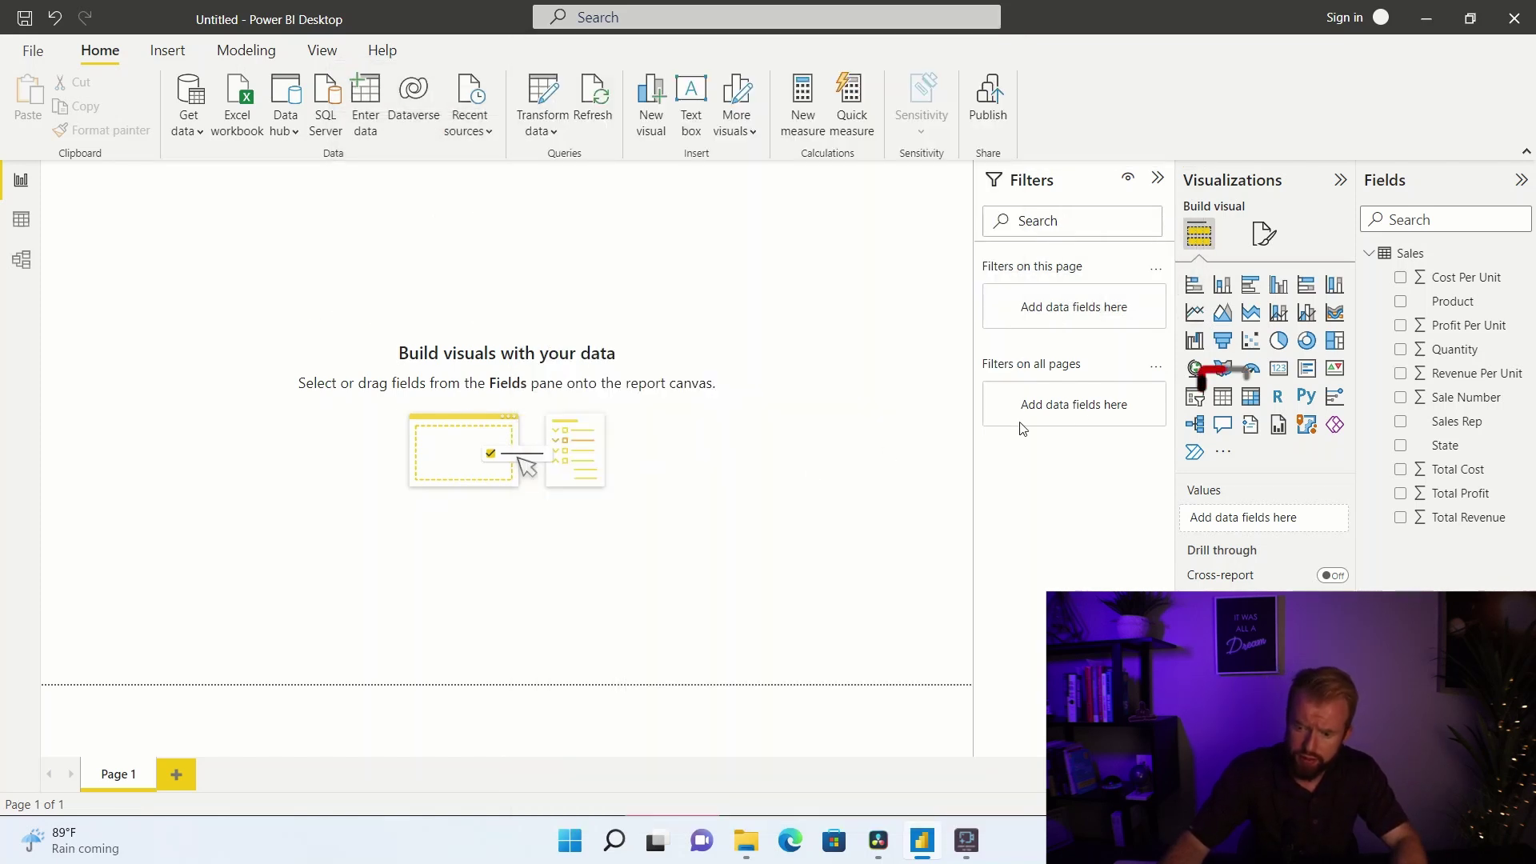
Create a table visual of Product and Quantity
{"action": "left_click", "coordinate": [1221, 397]}
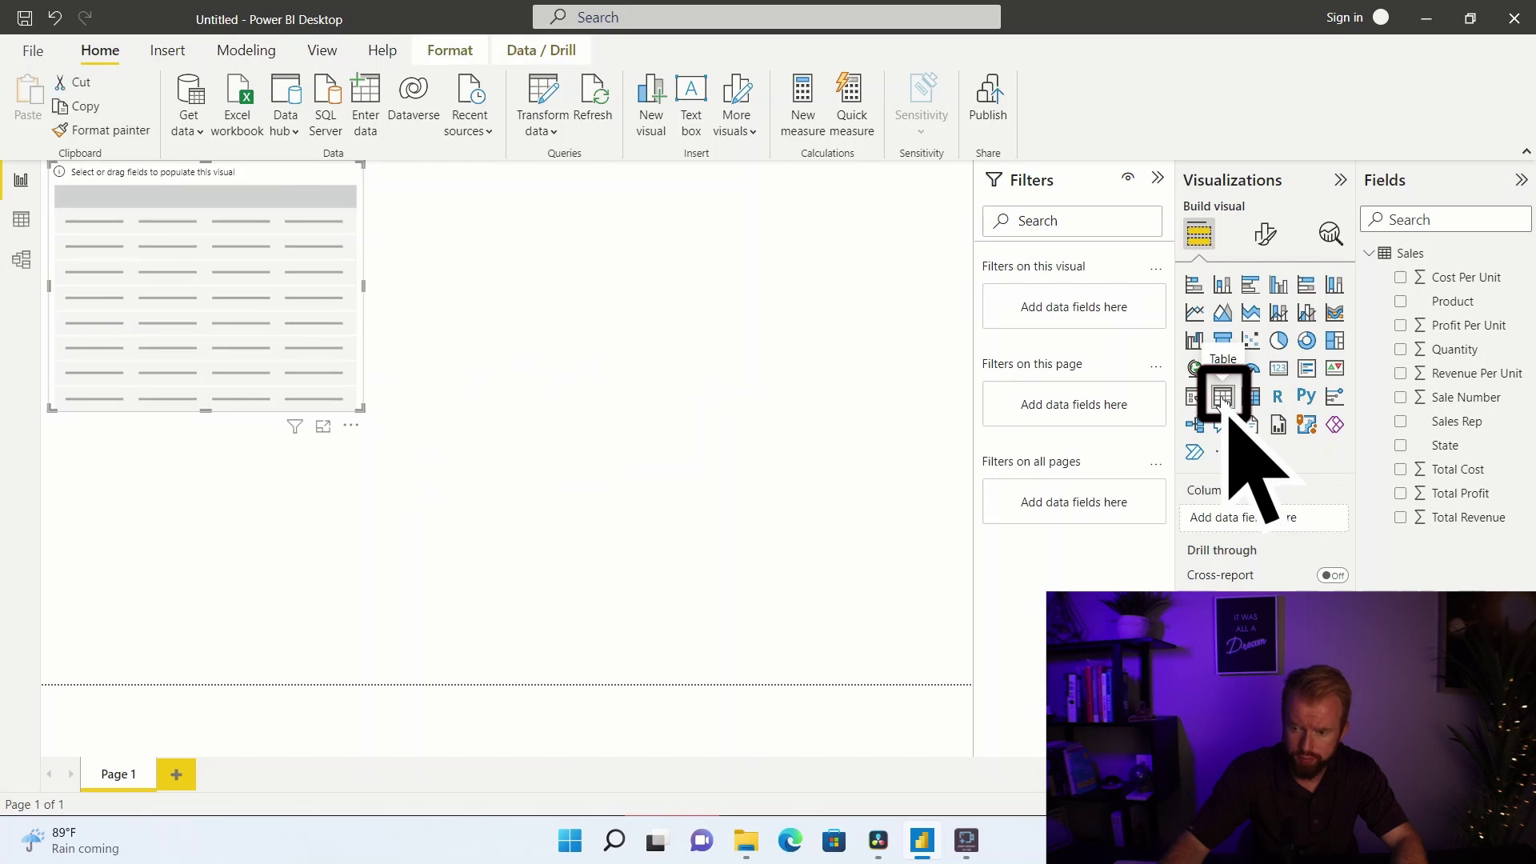
{"action": "left_click", "coordinate": [1400, 302]}
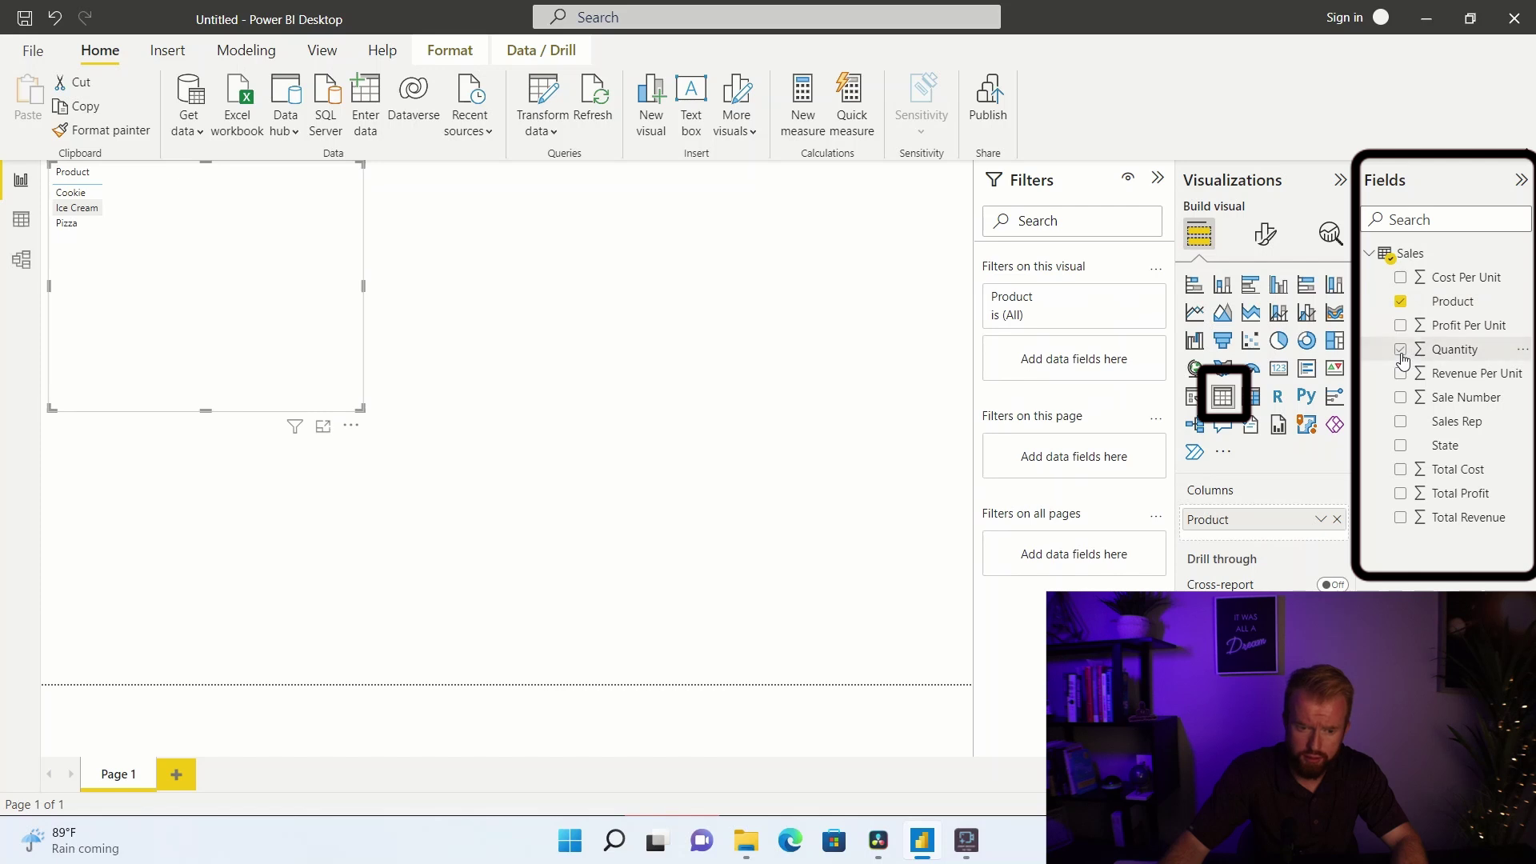
{"action": "left_click", "coordinate": [1400, 350]}
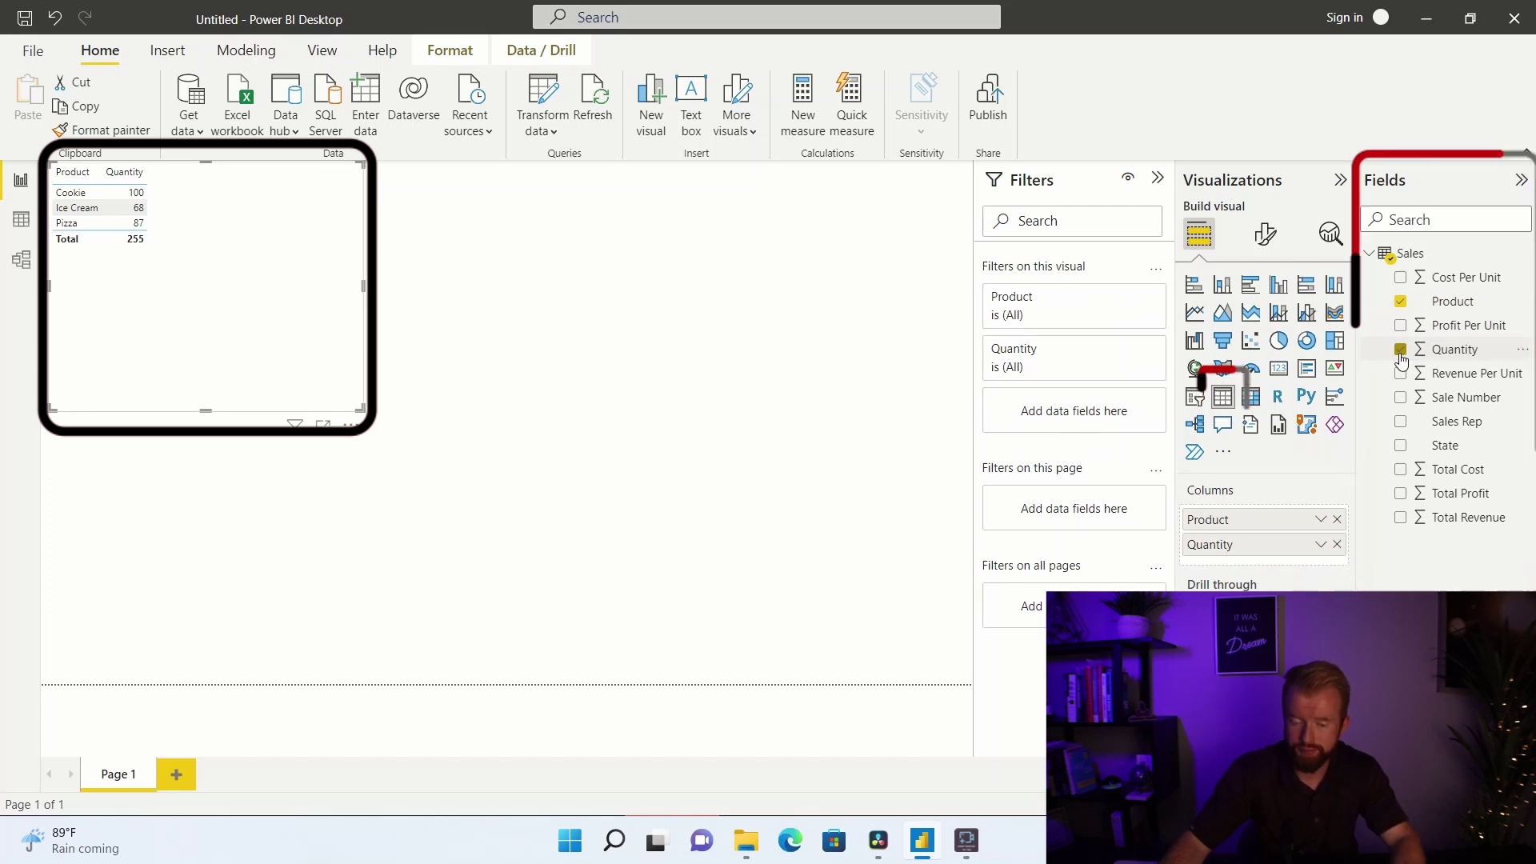
{"action": "left_click", "coordinate": [393, 367]}
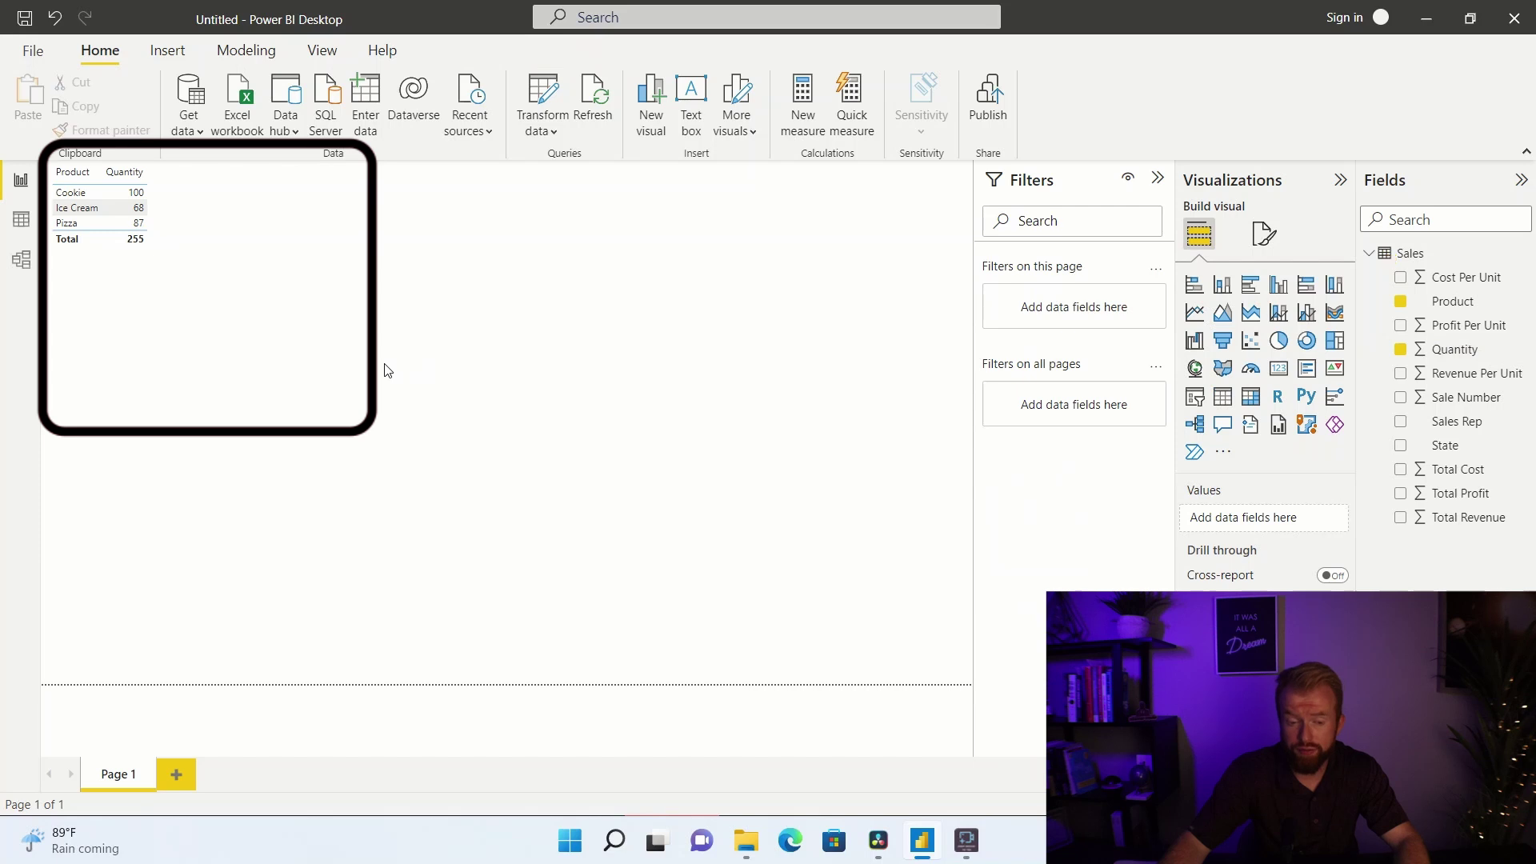
{"action": "left_click", "coordinate": [291, 364]}
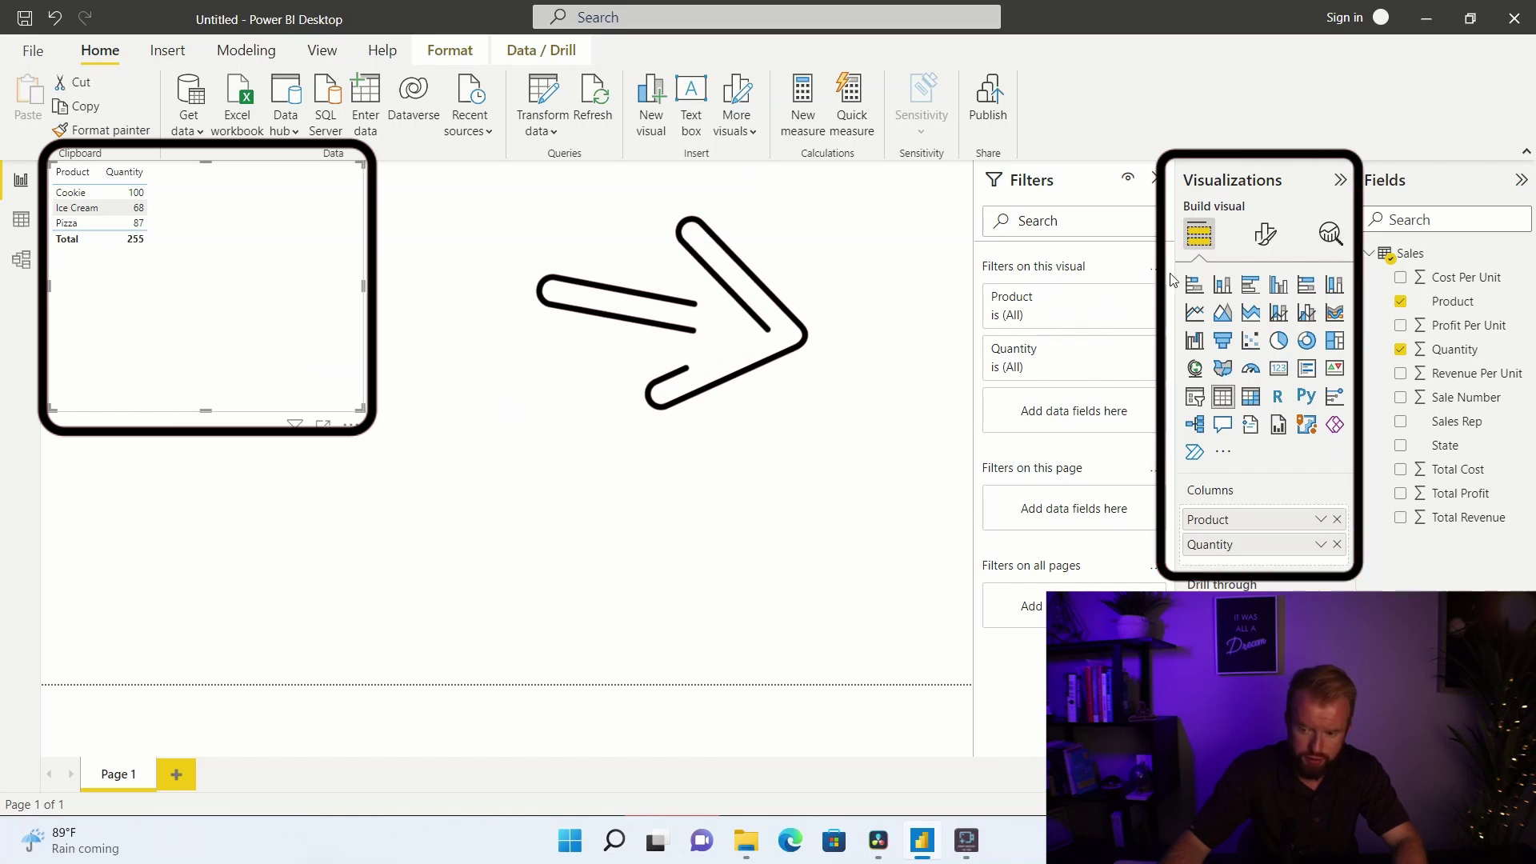
Preview the data as bar, pie and line charts, then restore the table
{"action": "left_click", "coordinate": [1194, 285]}
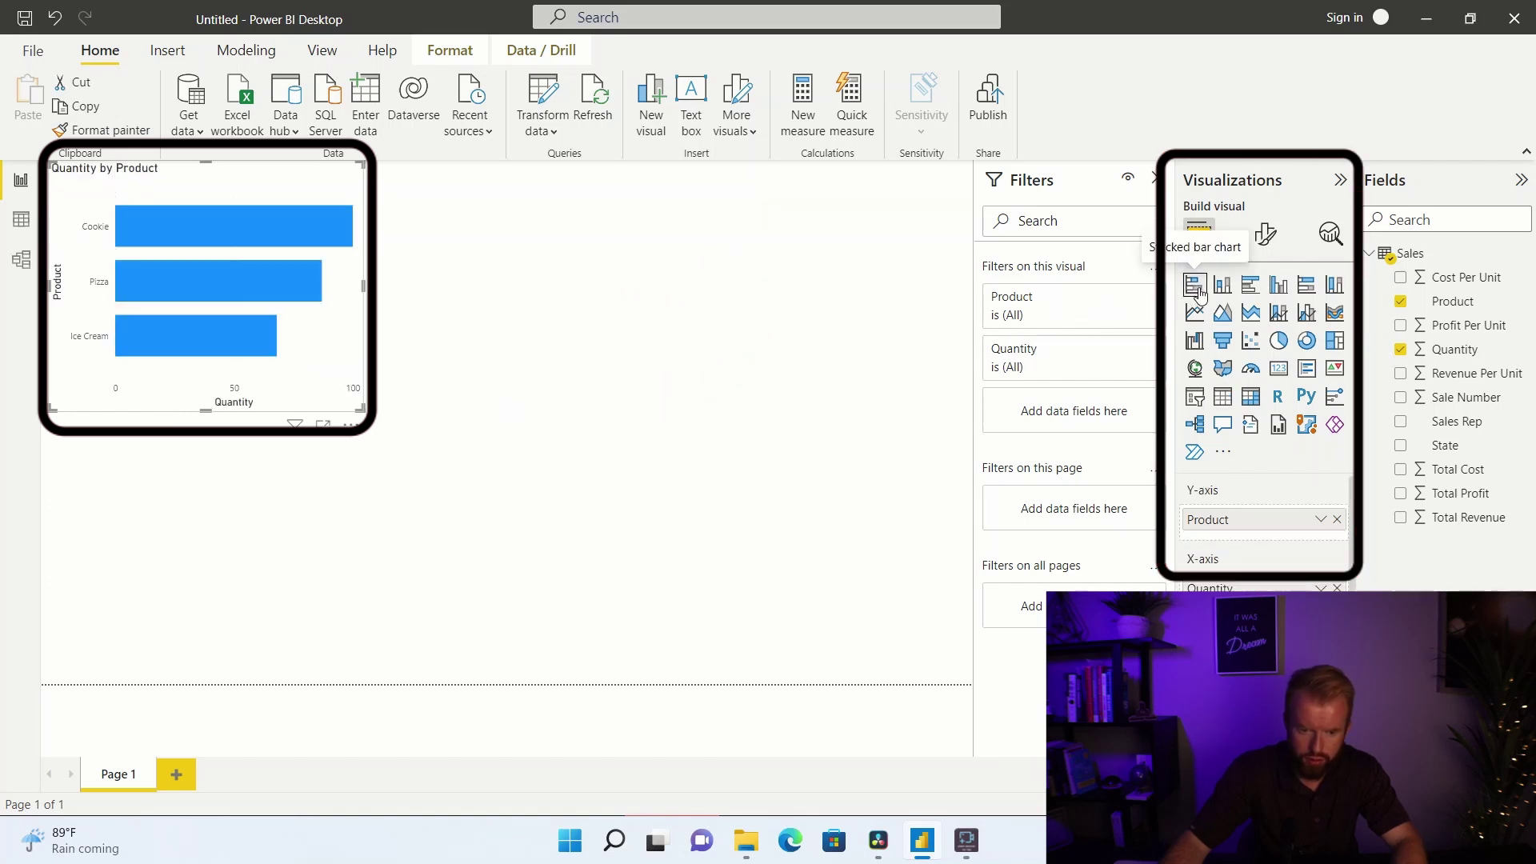
{"action": "left_click", "coordinate": [1279, 341]}
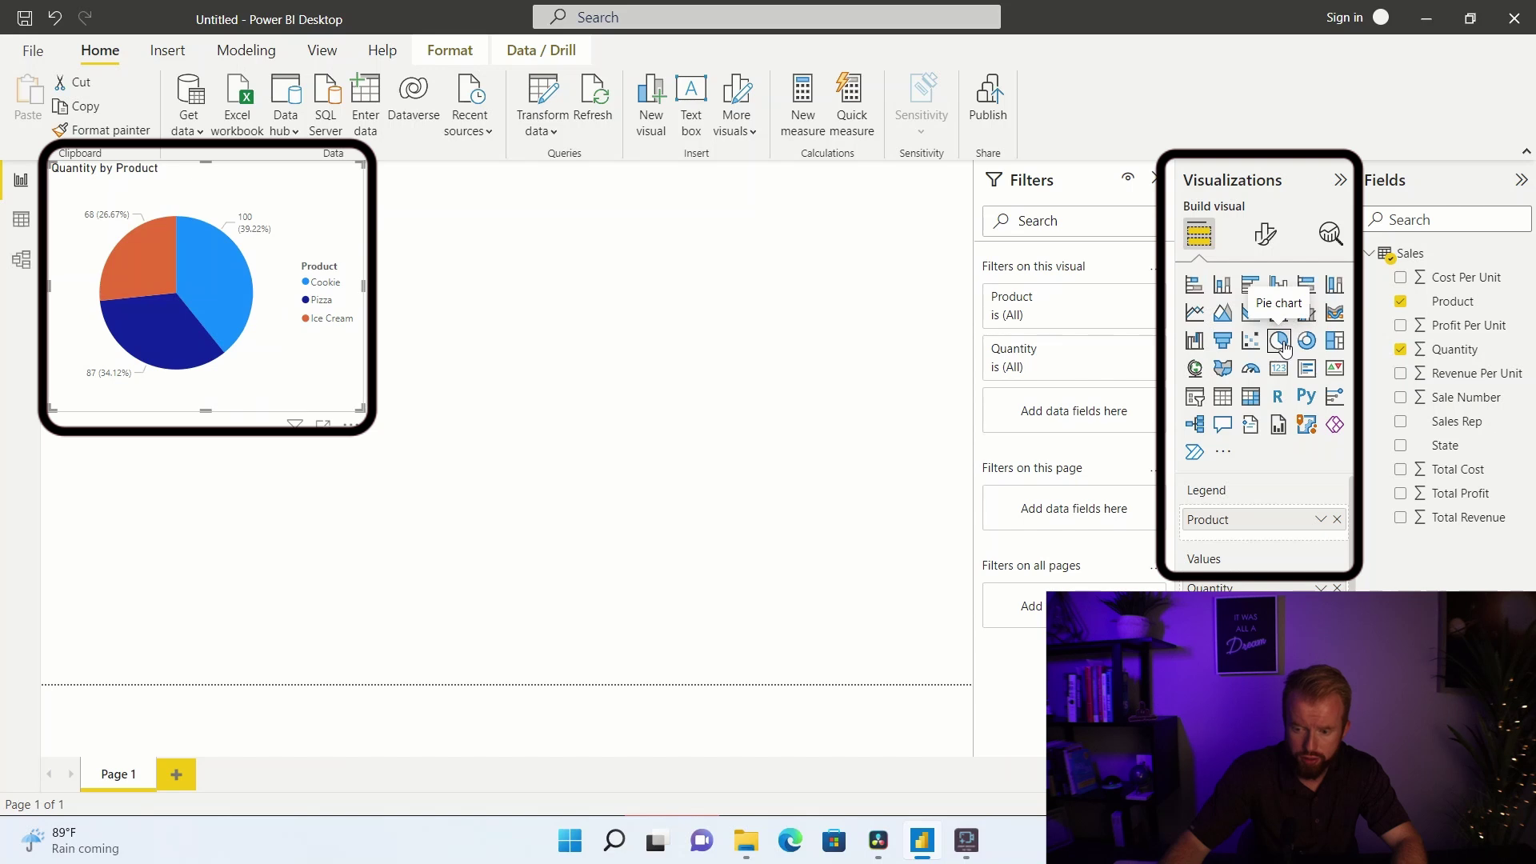
{"action": "left_click", "coordinate": [1194, 313]}
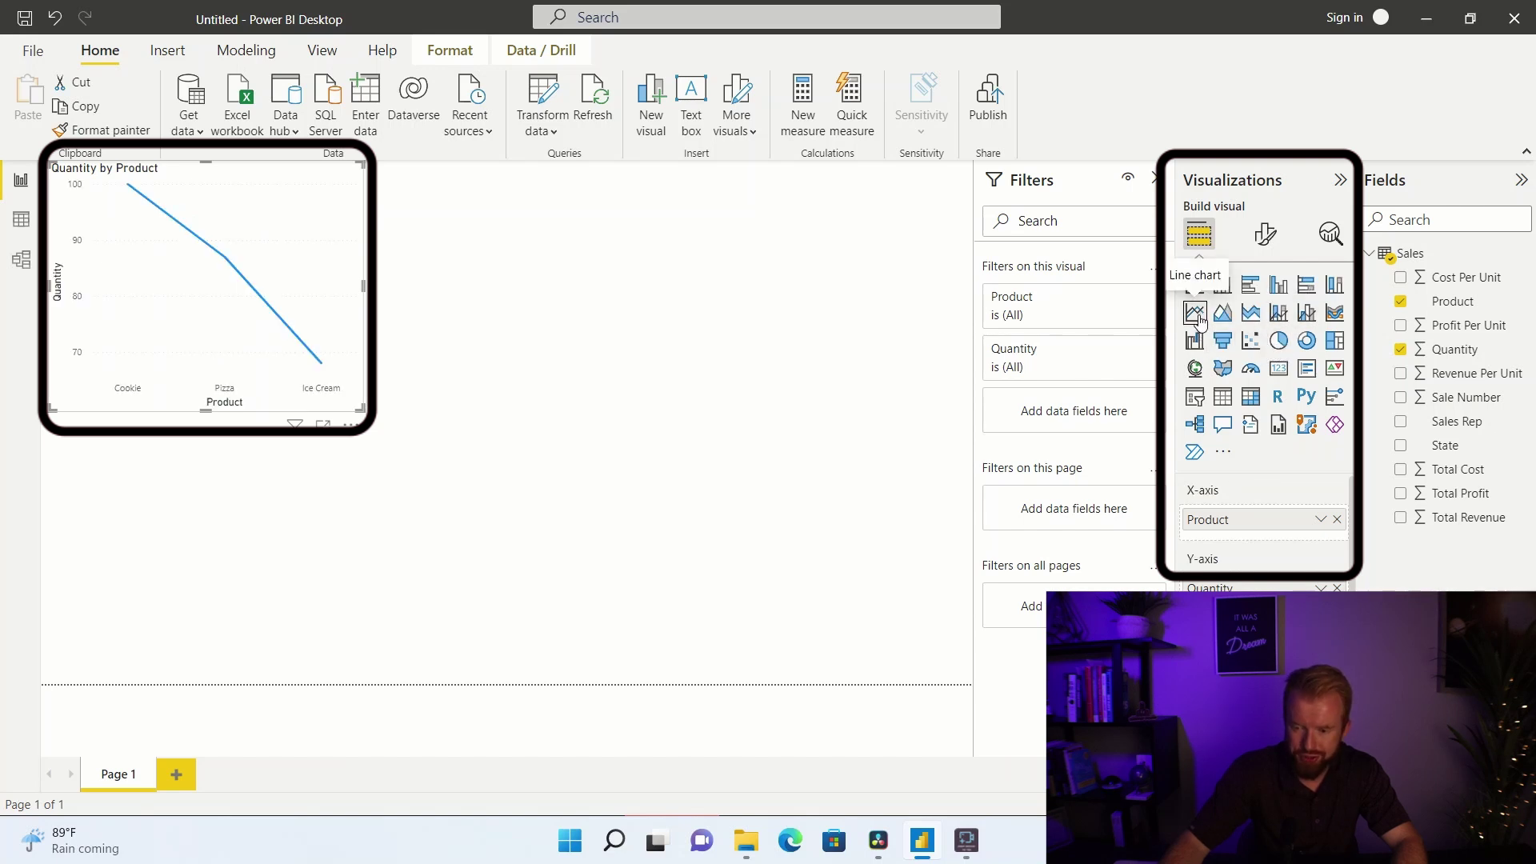
{"action": "left_click", "coordinate": [1222, 397]}
{"action": "left_click", "coordinate": [571, 378]}
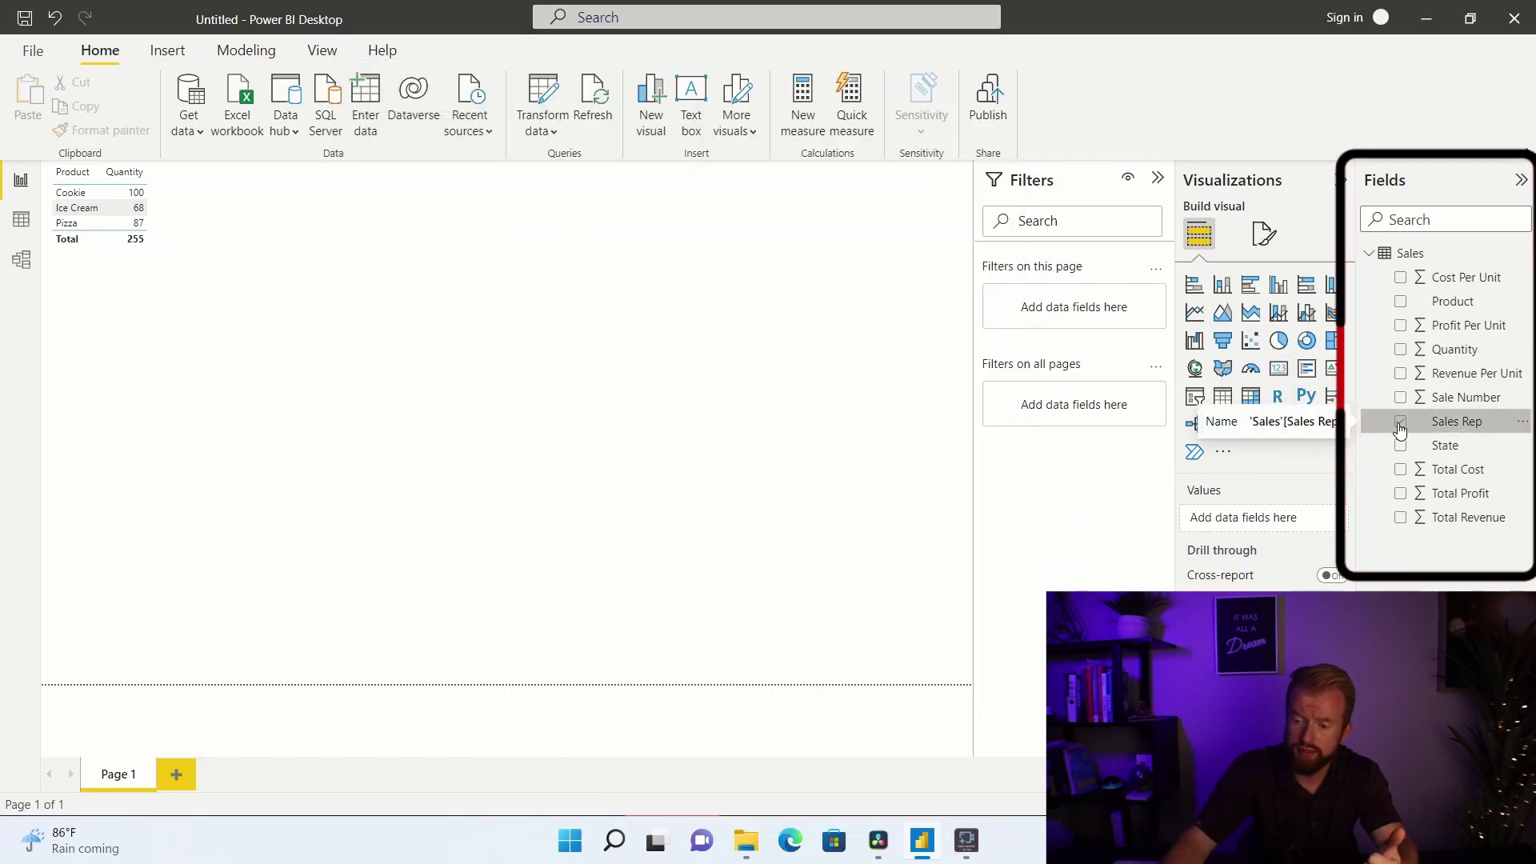
Chart Total Revenue by Sales Rep and Product as a clustered column chart
{"action": "left_click", "coordinate": [1398, 424]}
{"action": "left_click", "coordinate": [1400, 518]}
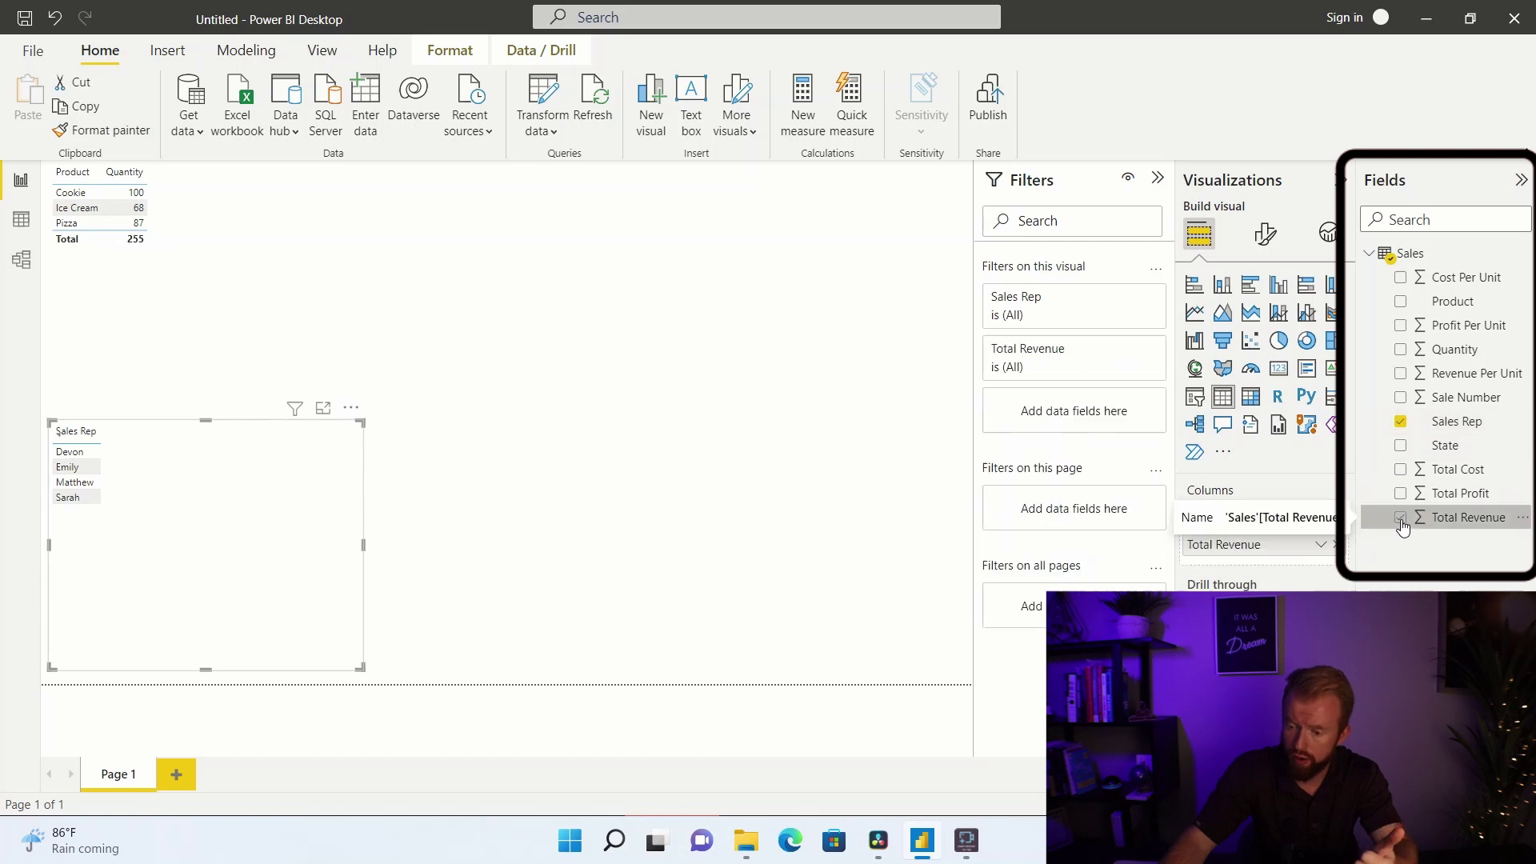
{"action": "left_click", "coordinate": [1399, 301]}
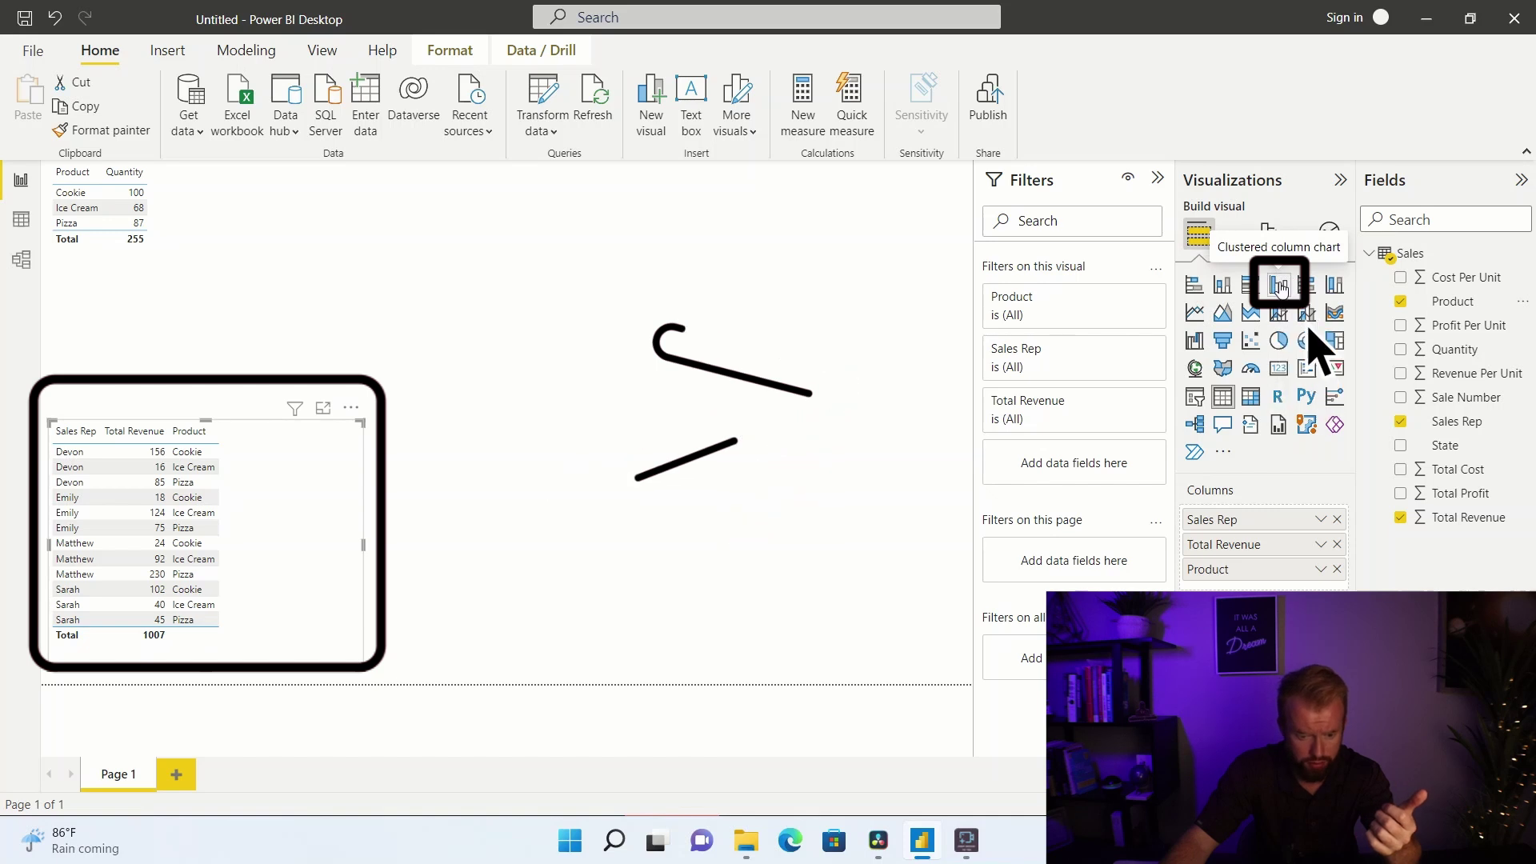
{"action": "left_click", "coordinate": [1281, 288]}
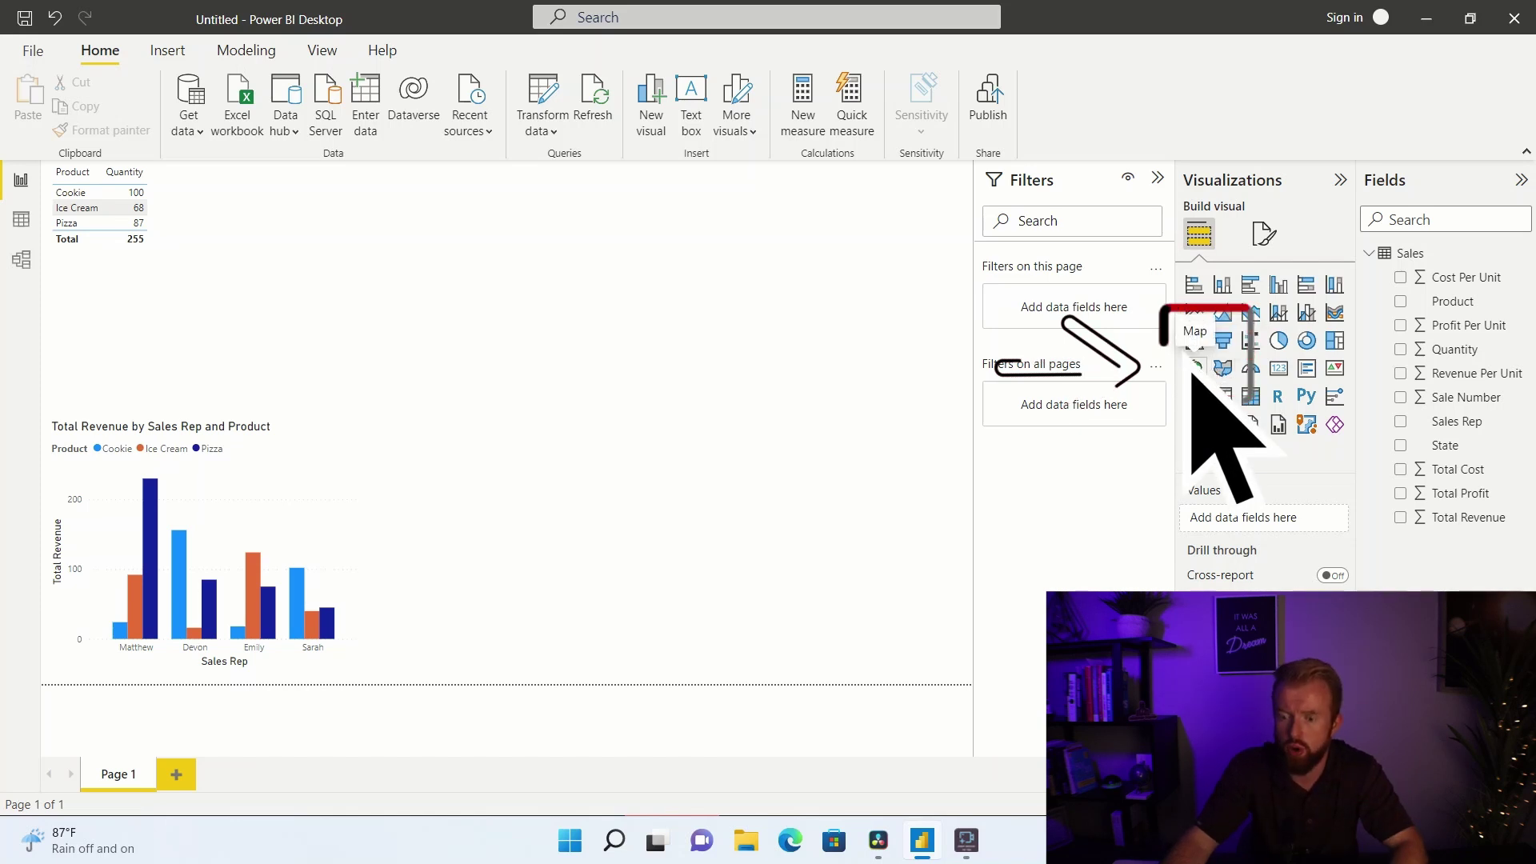
Map Total Revenue by State with Sales Rep bubbles, resized to the lower canvas
{"action": "left_click", "coordinate": [1195, 369]}
{"action": "left_click", "coordinate": [1401, 446]}
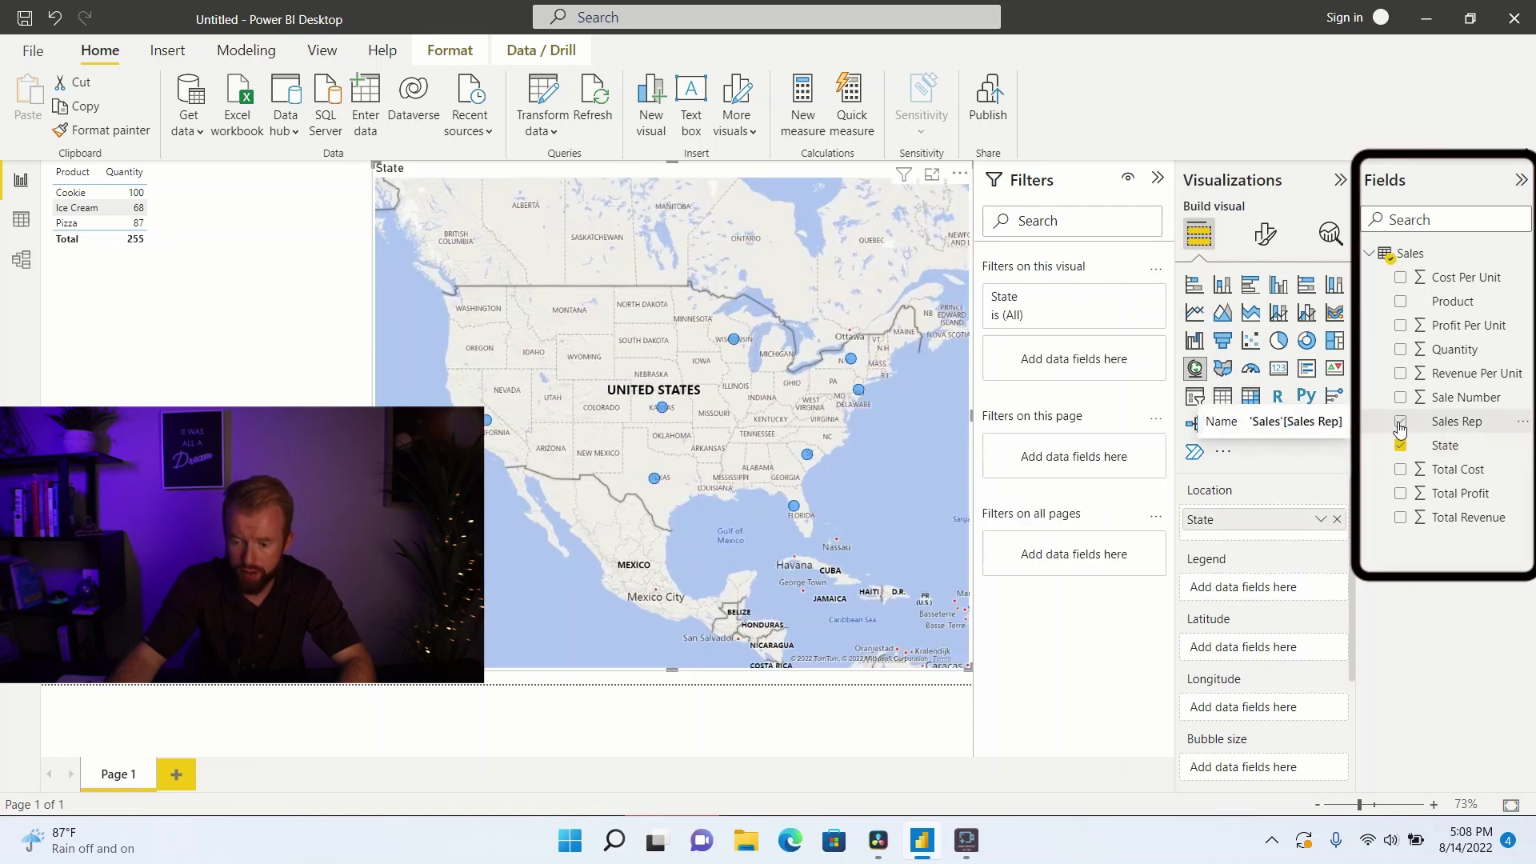
{"action": "left_click", "coordinate": [1401, 423]}
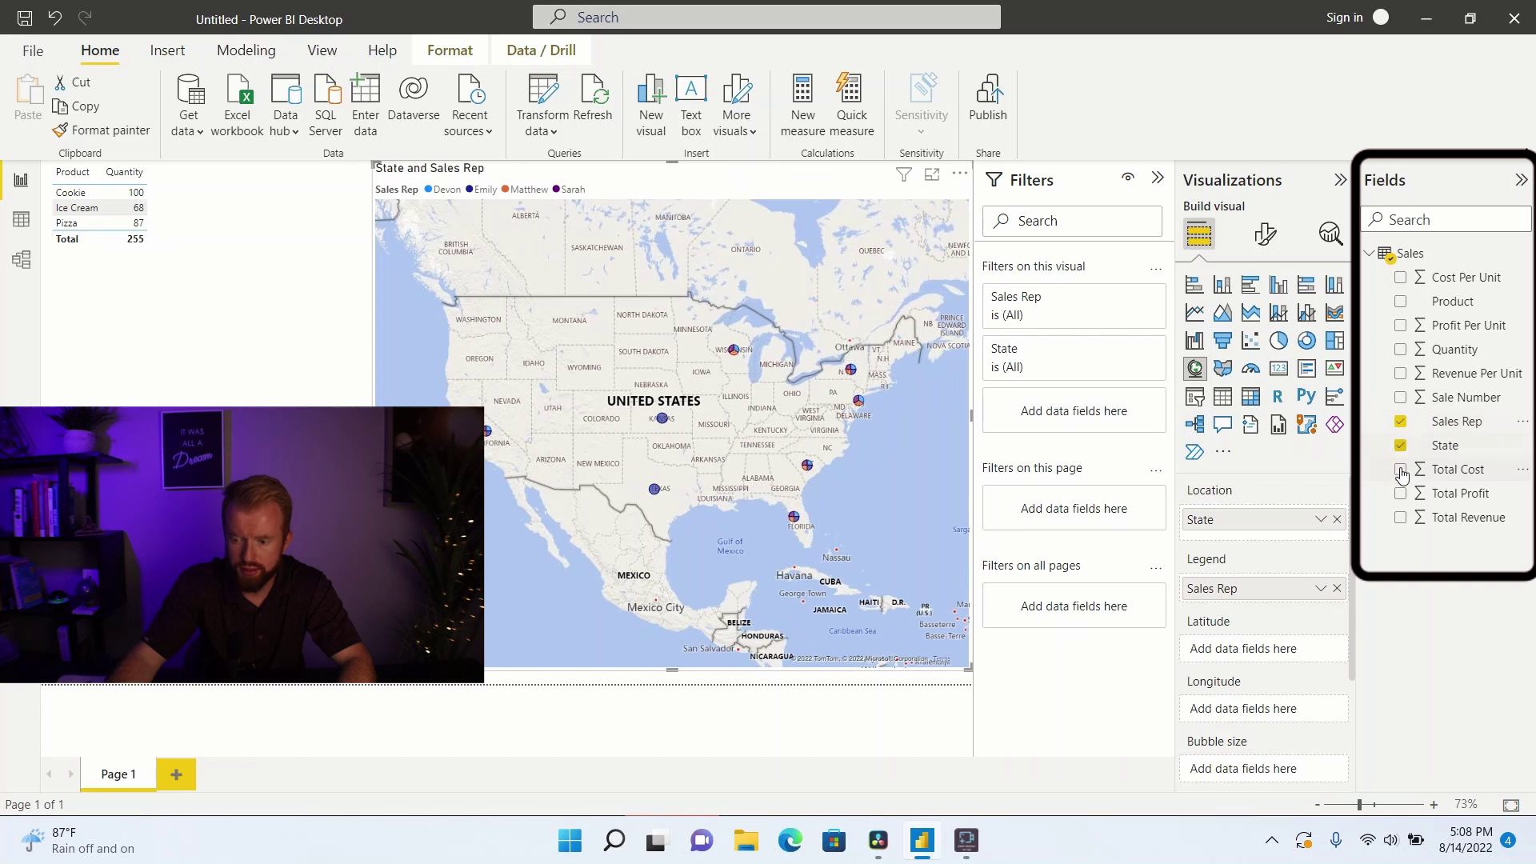
{"action": "left_click", "coordinate": [1400, 519]}
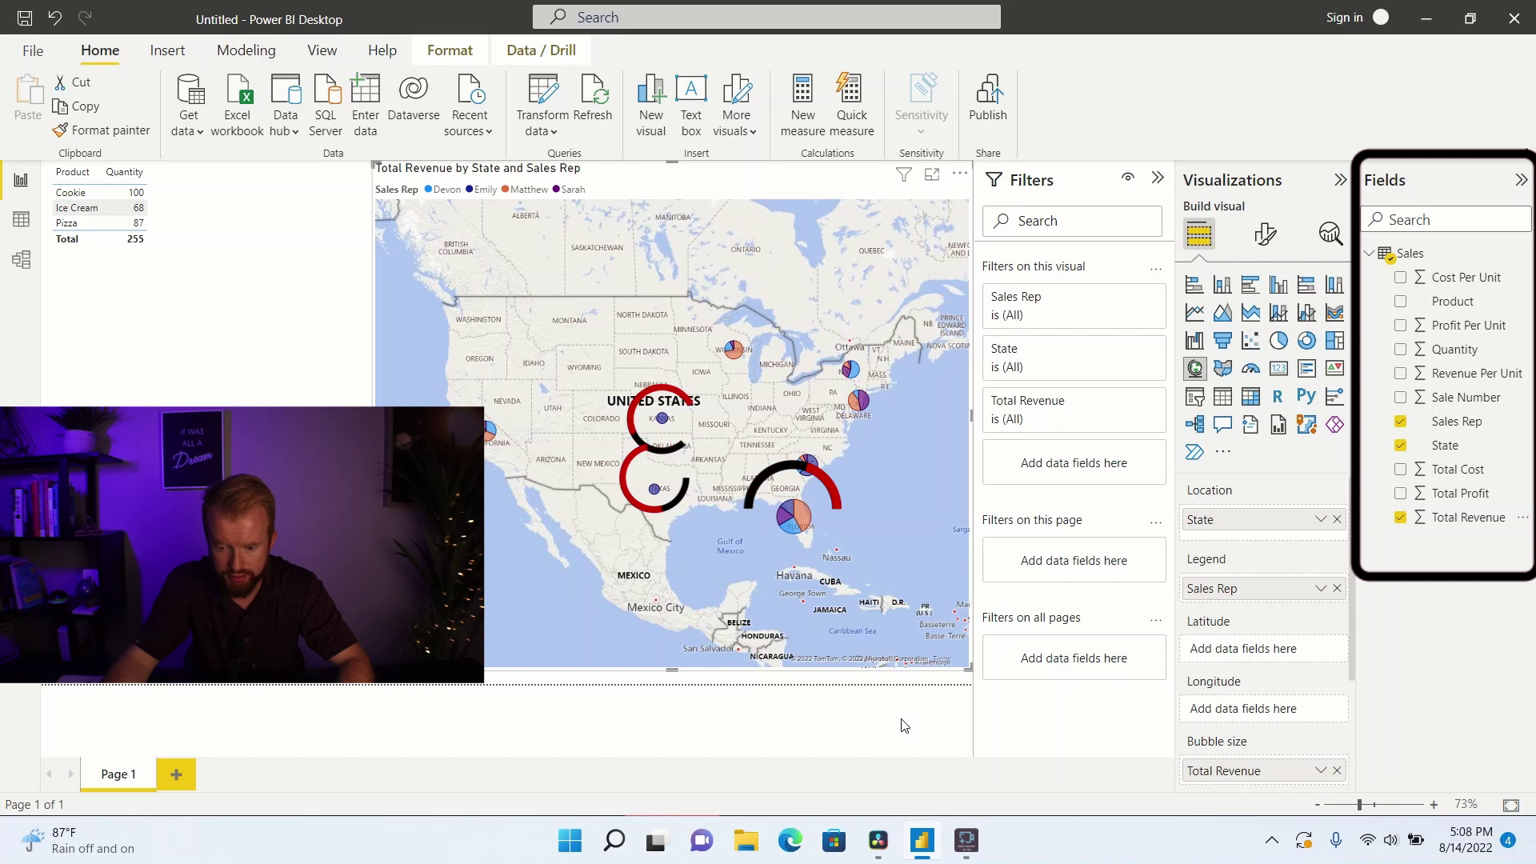
{"action": "scroll", "coordinate": [796, 524], "scroll_direction": "up", "scroll_amount": 2}
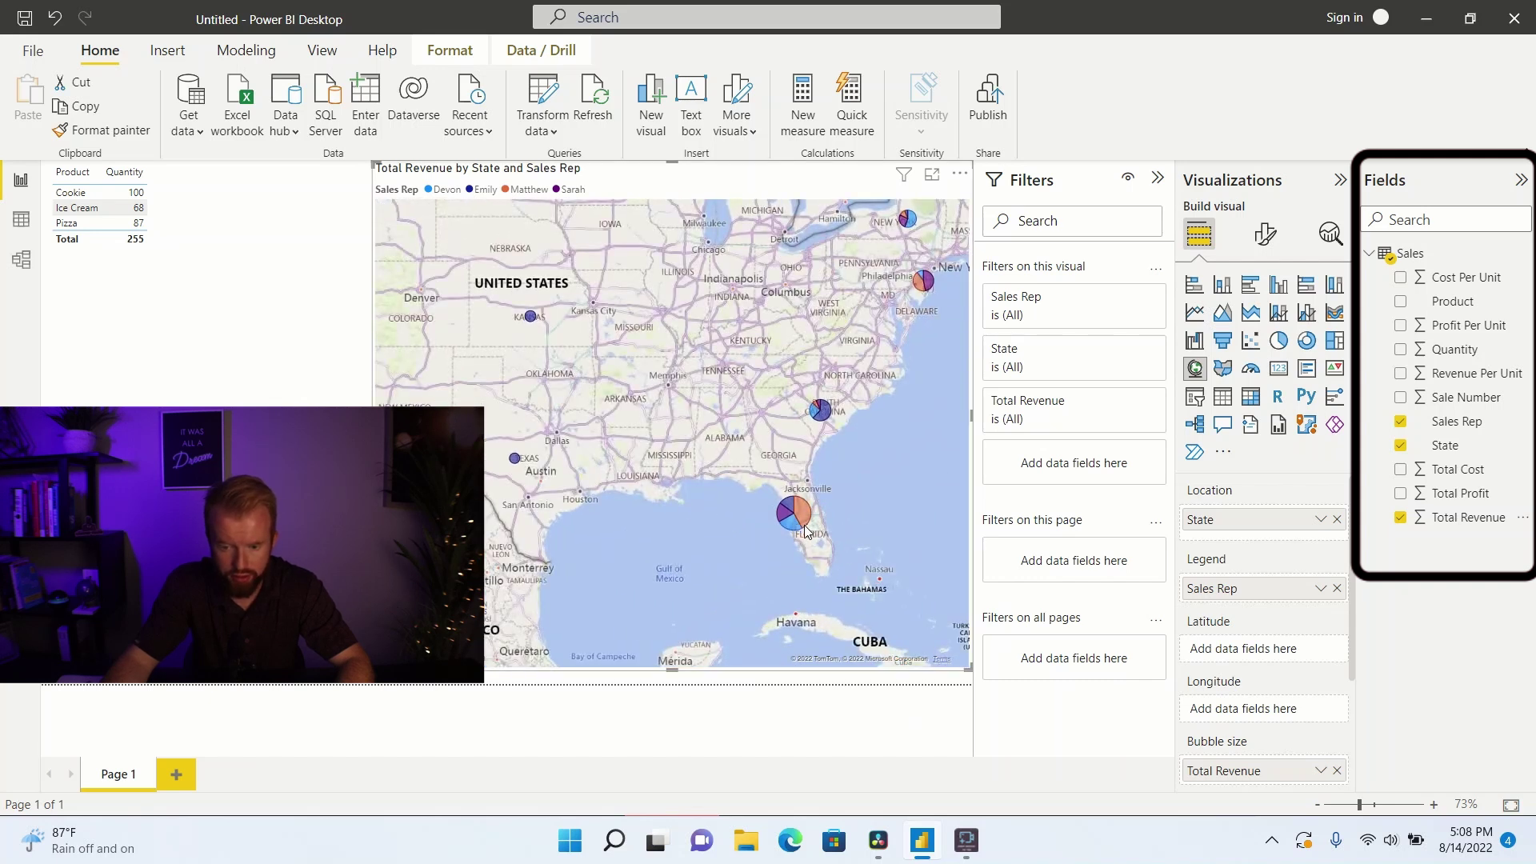
{"action": "scroll", "coordinate": [802, 526], "scroll_direction": "up", "scroll_amount": 2}
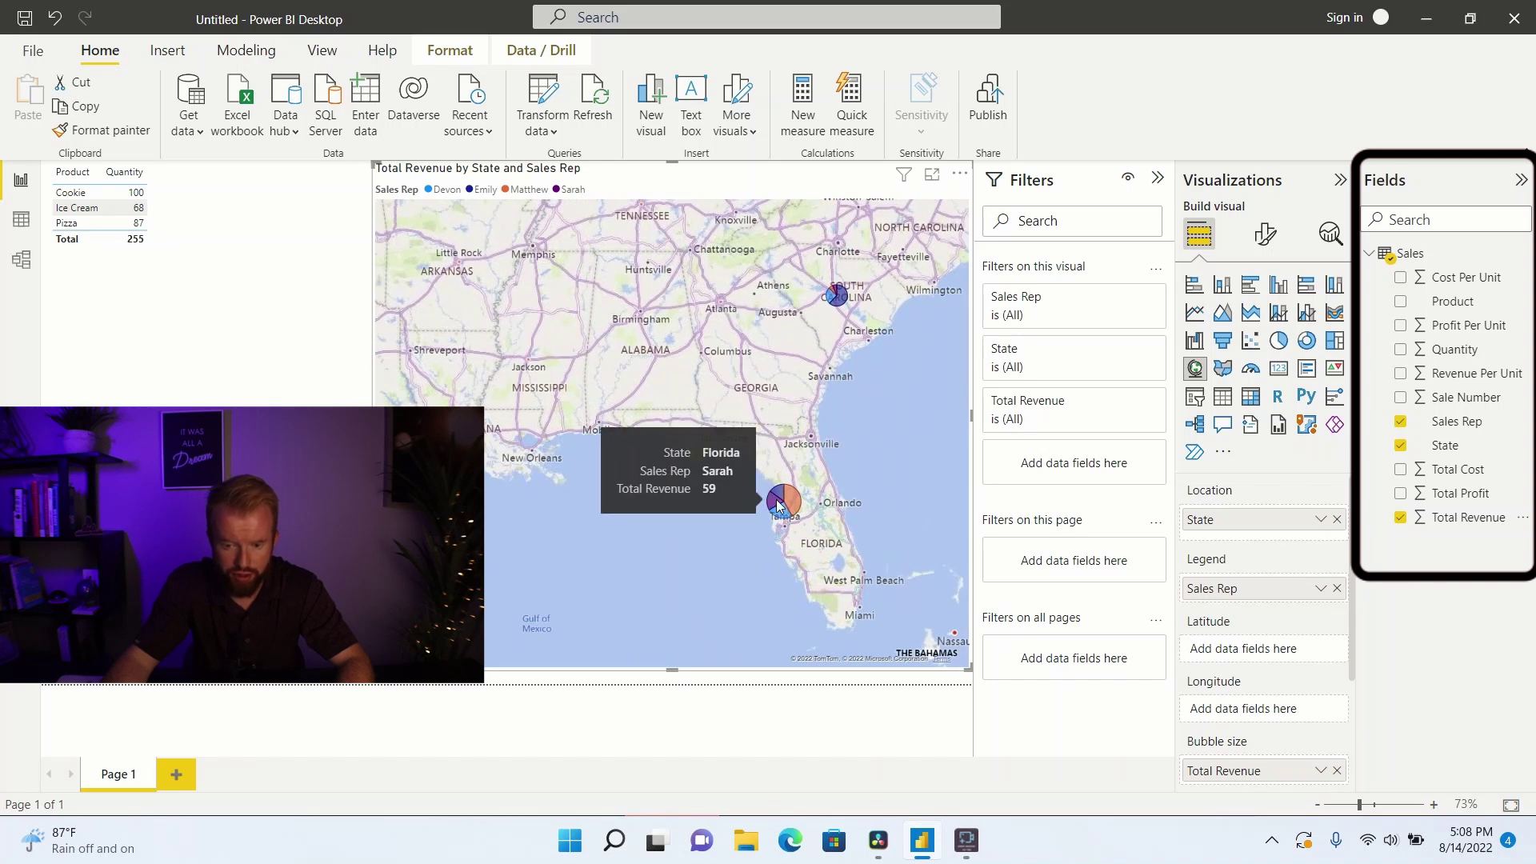
{"action": "scroll", "coordinate": [781, 510], "scroll_direction": "down", "scroll_amount": 4}
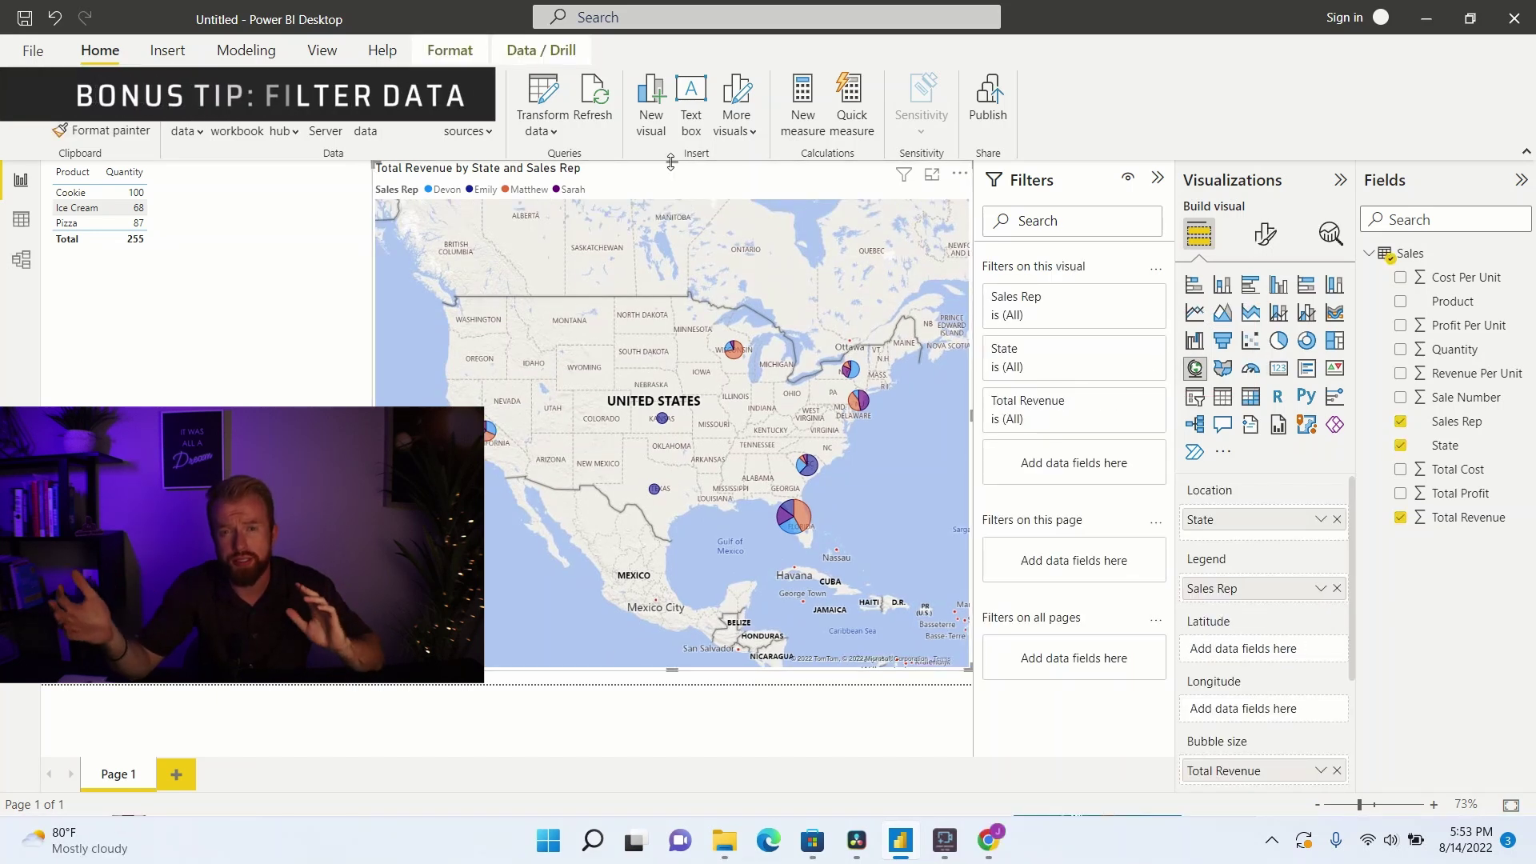
{"action": "left_click_drag", "start_coordinate": [671, 162], "coordinate": [695, 417]}
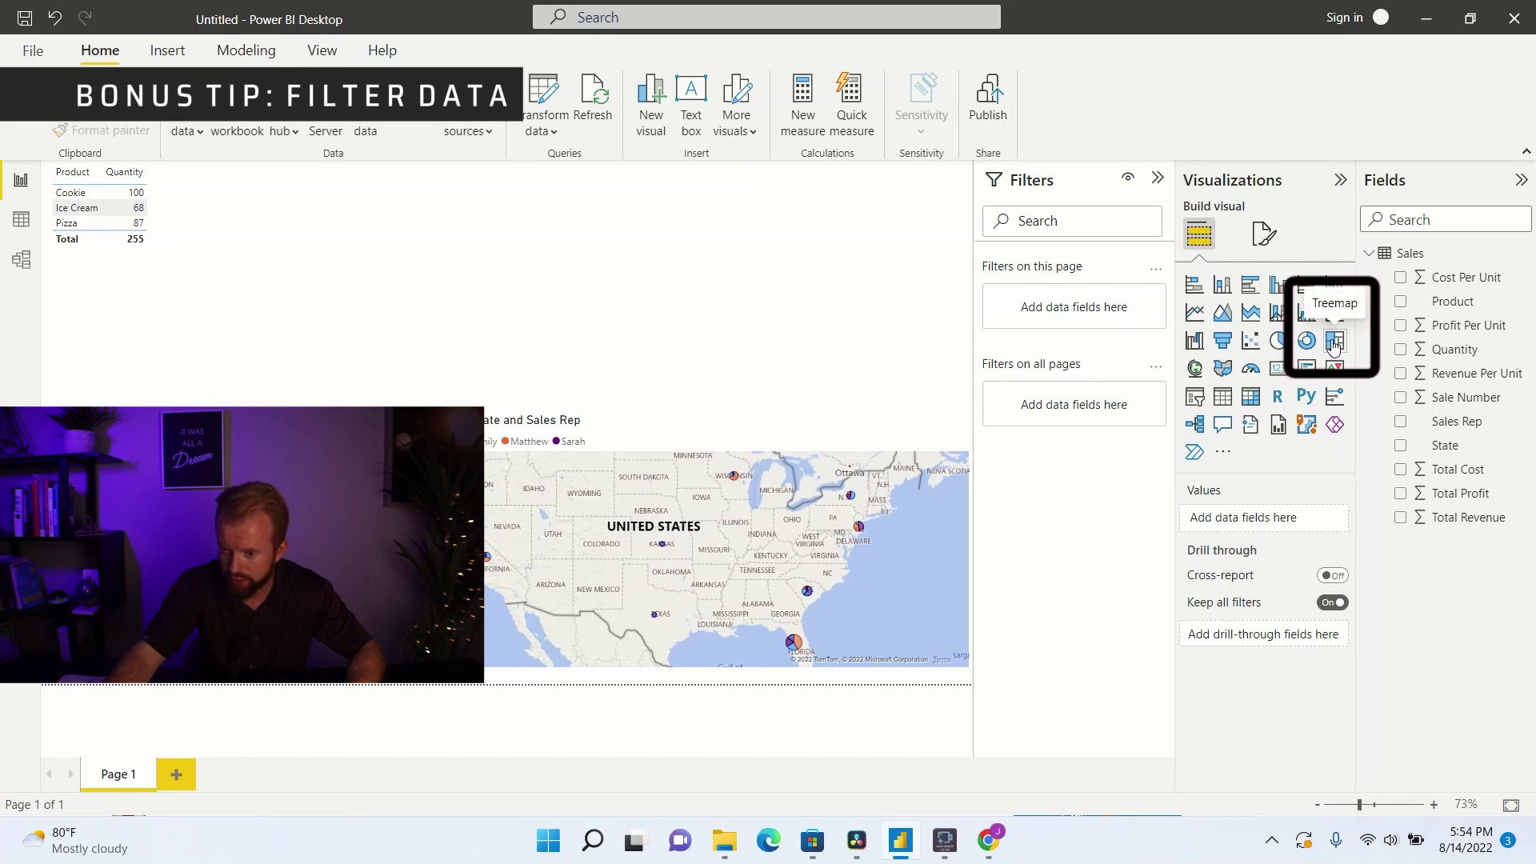
Add a treemap of Total Revenue by Product
{"action": "left_click", "coordinate": [1335, 341]}
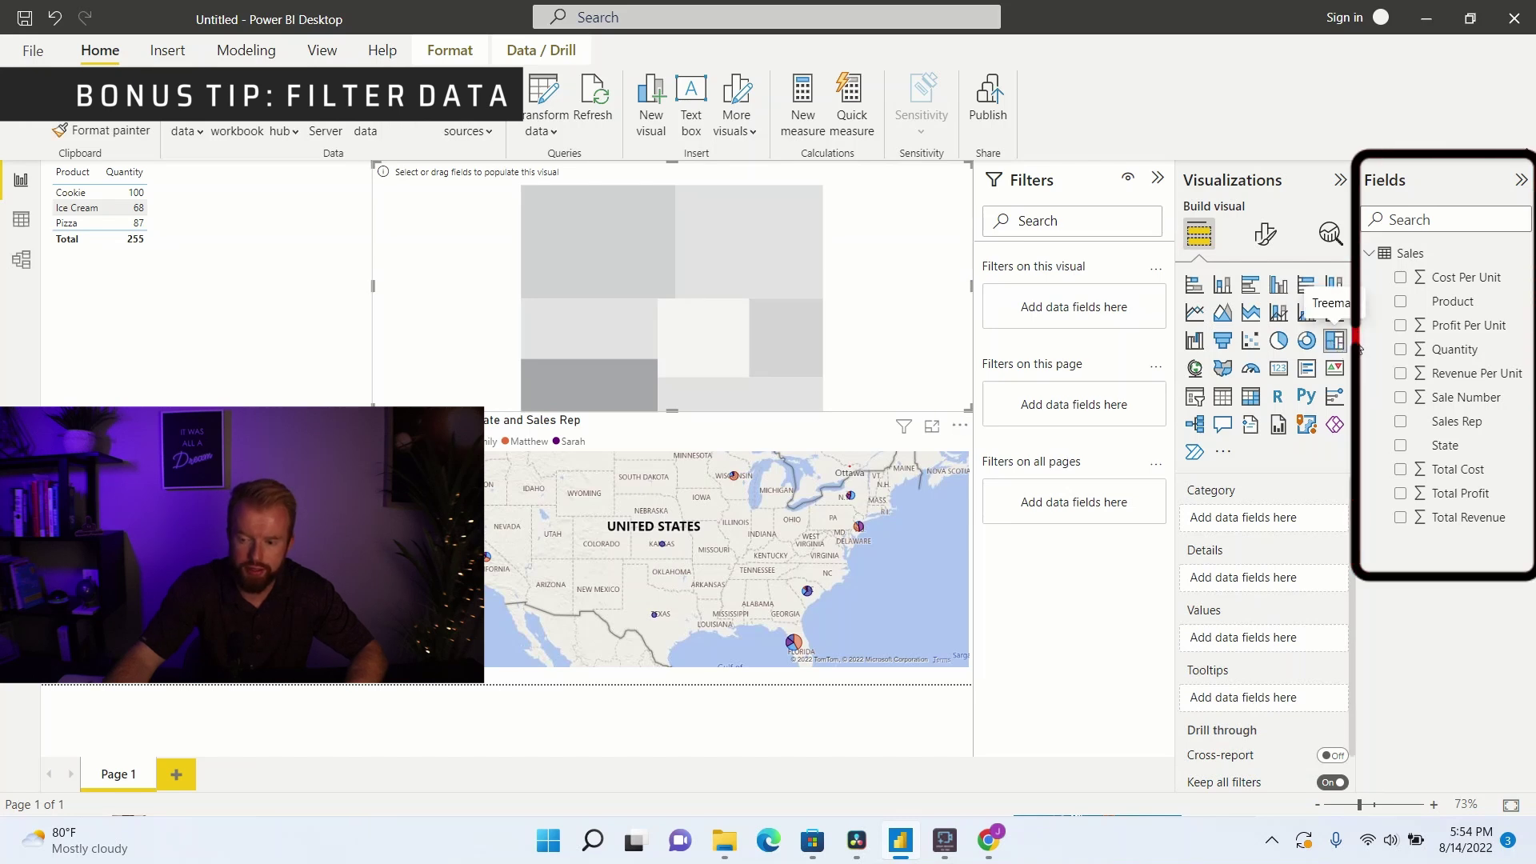
{"action": "left_click", "coordinate": [1401, 301]}
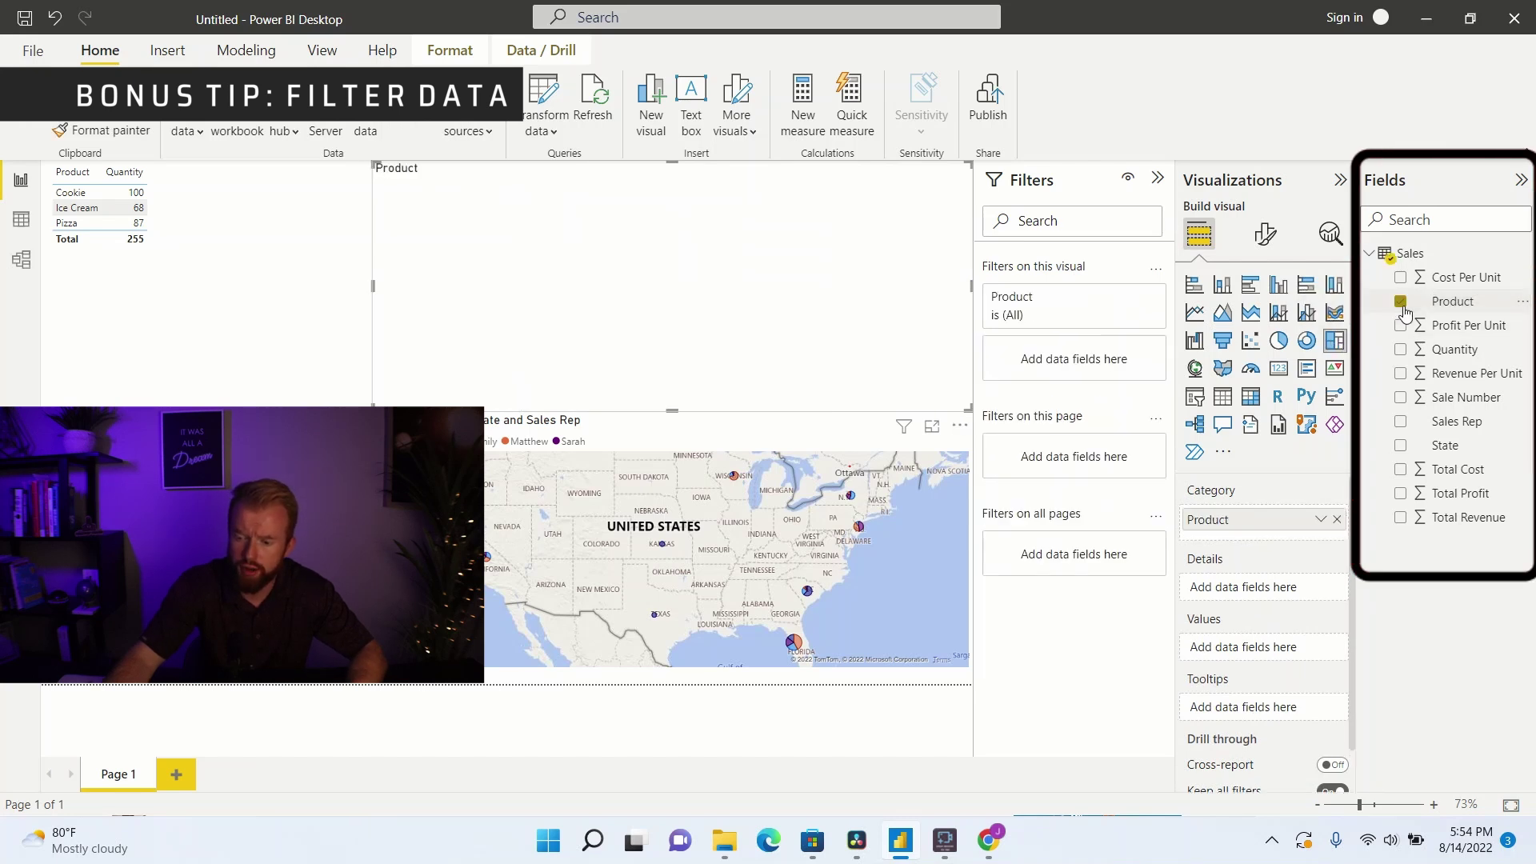
{"action": "left_click", "coordinate": [1401, 517]}
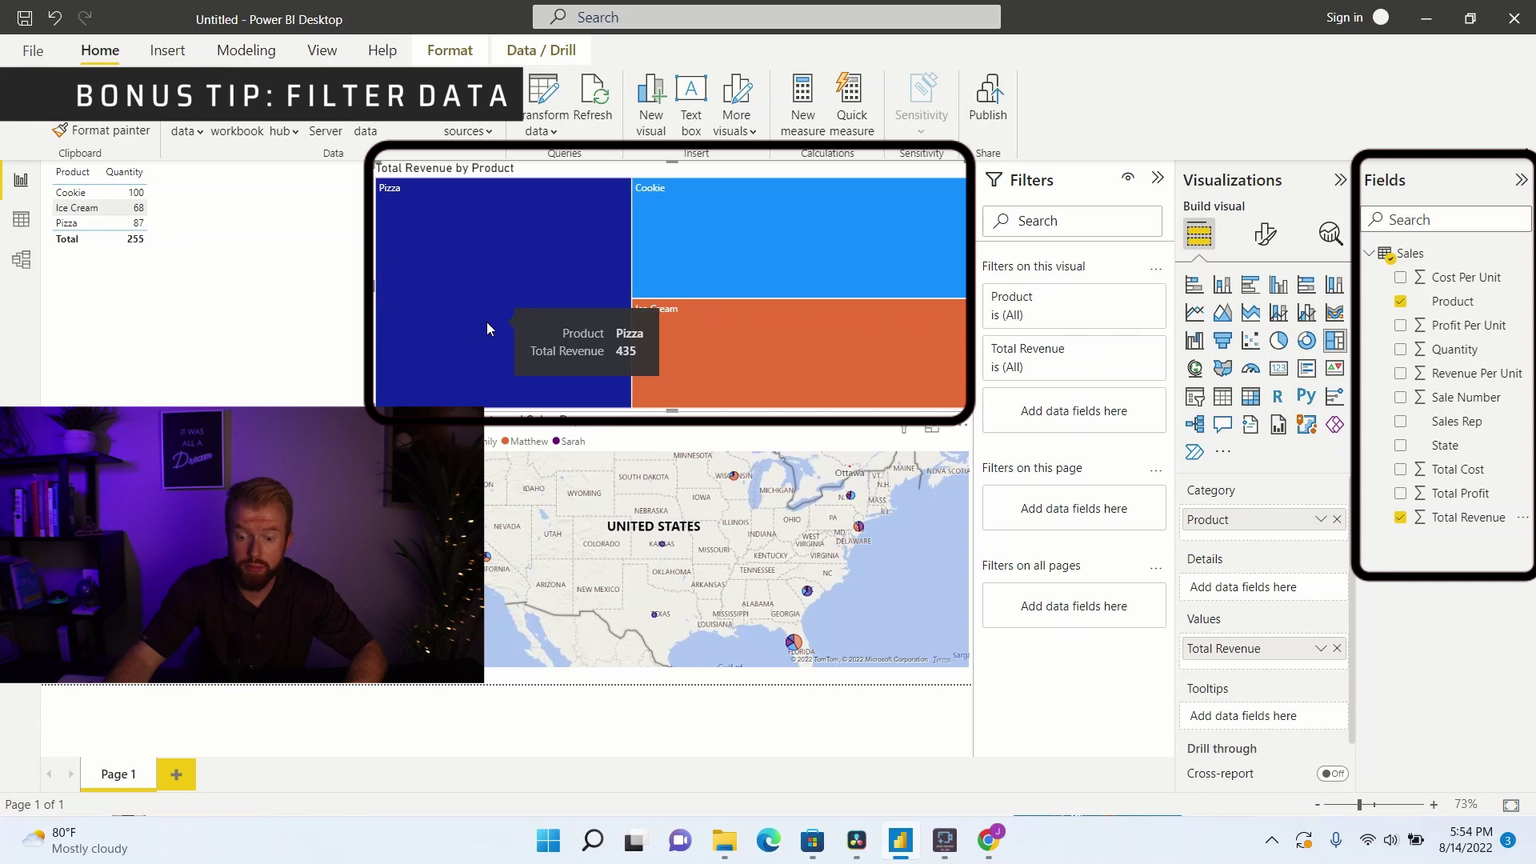
{"action": "mouse_move", "coordinate": [712, 250]}
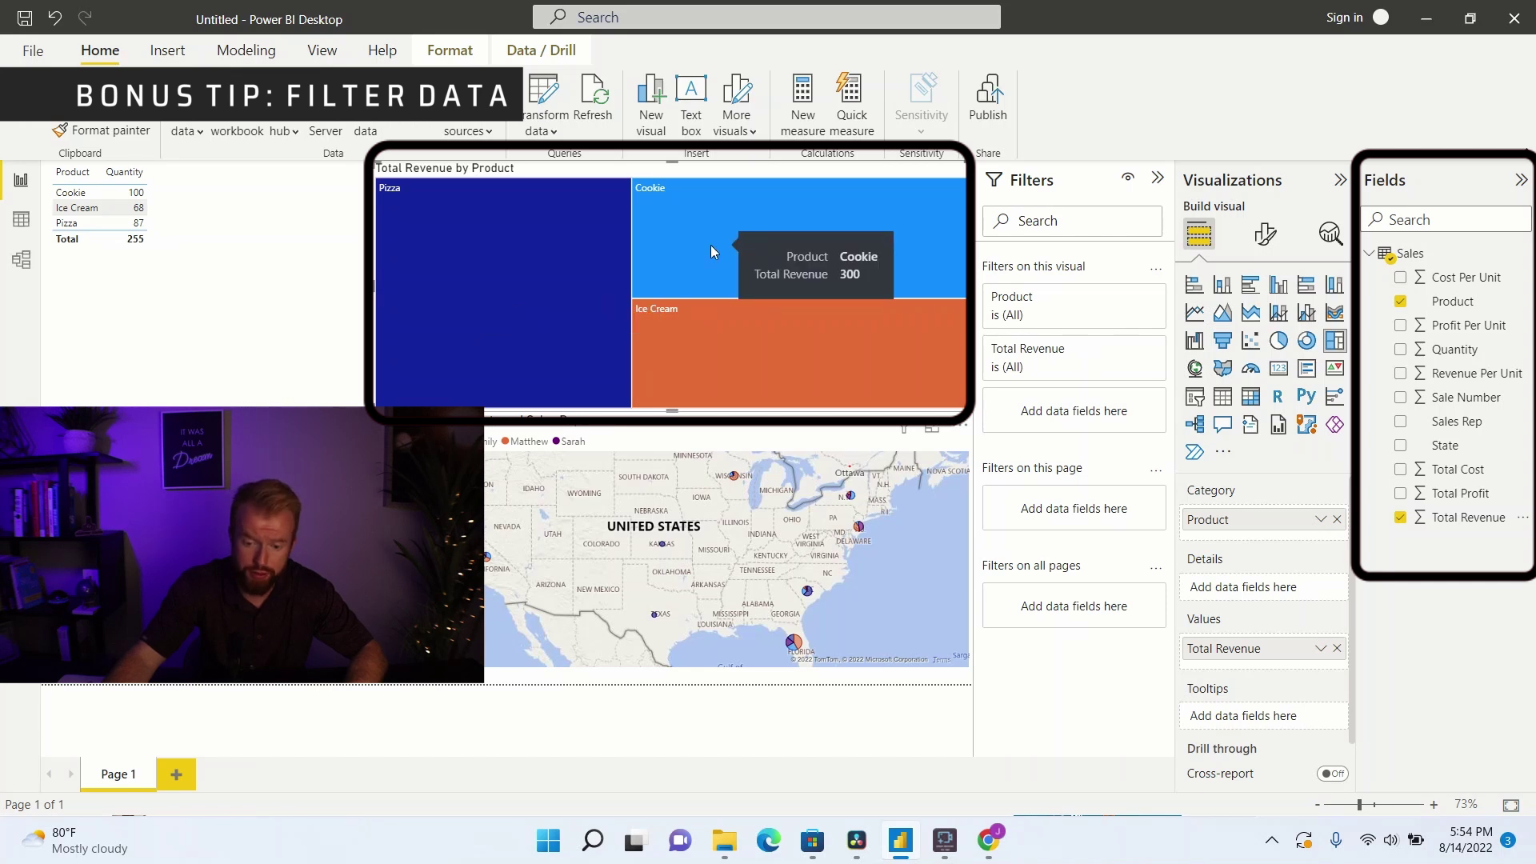
Toggle a Pizza filter on and off, then filter the report to Emily
{"action": "left_click", "coordinate": [487, 295]}
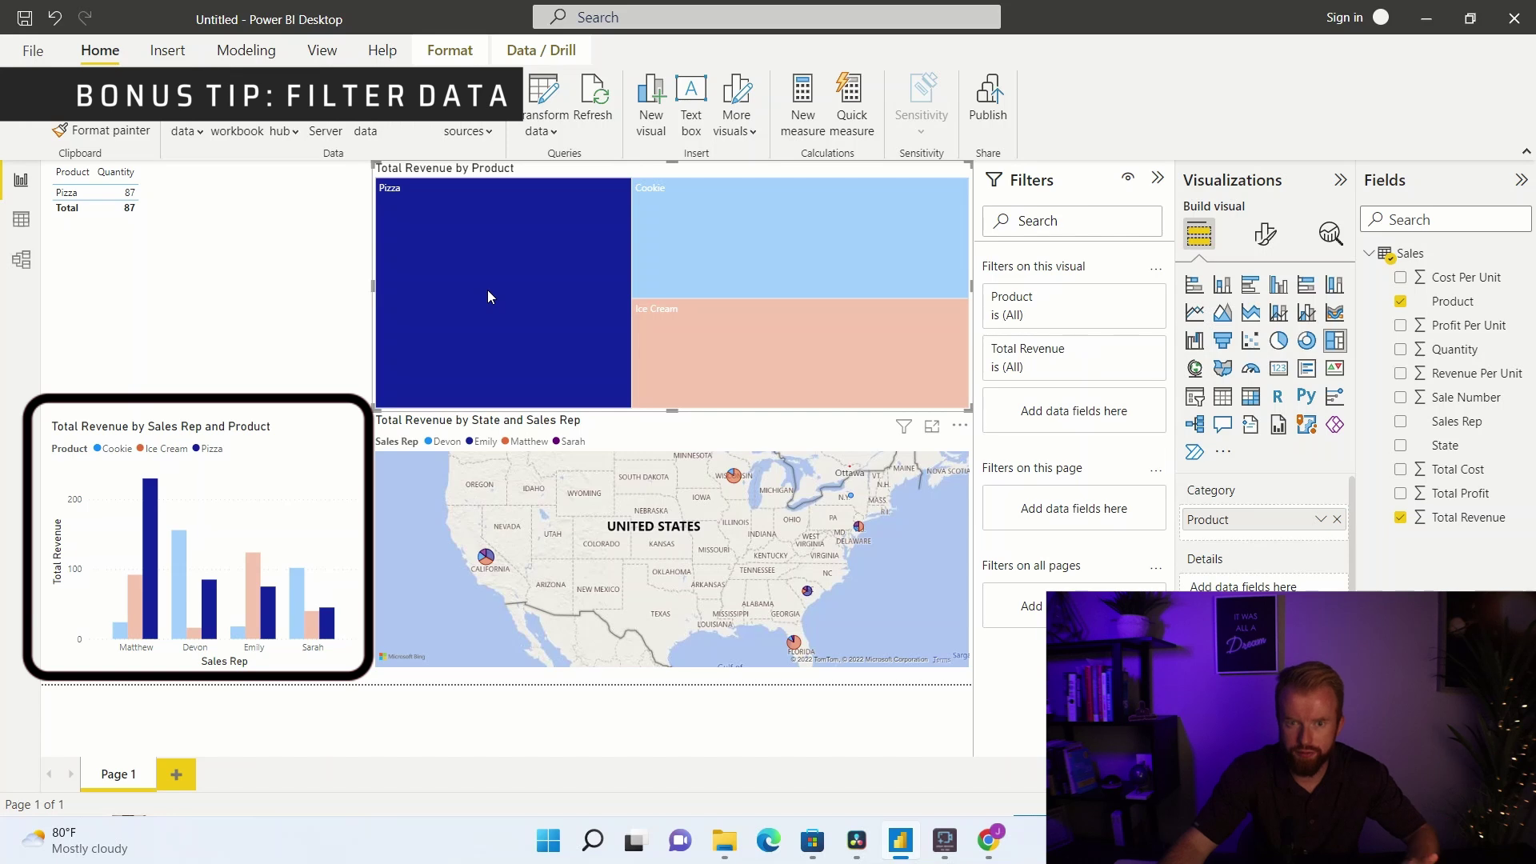
{"action": "left_click", "coordinate": [487, 297]}
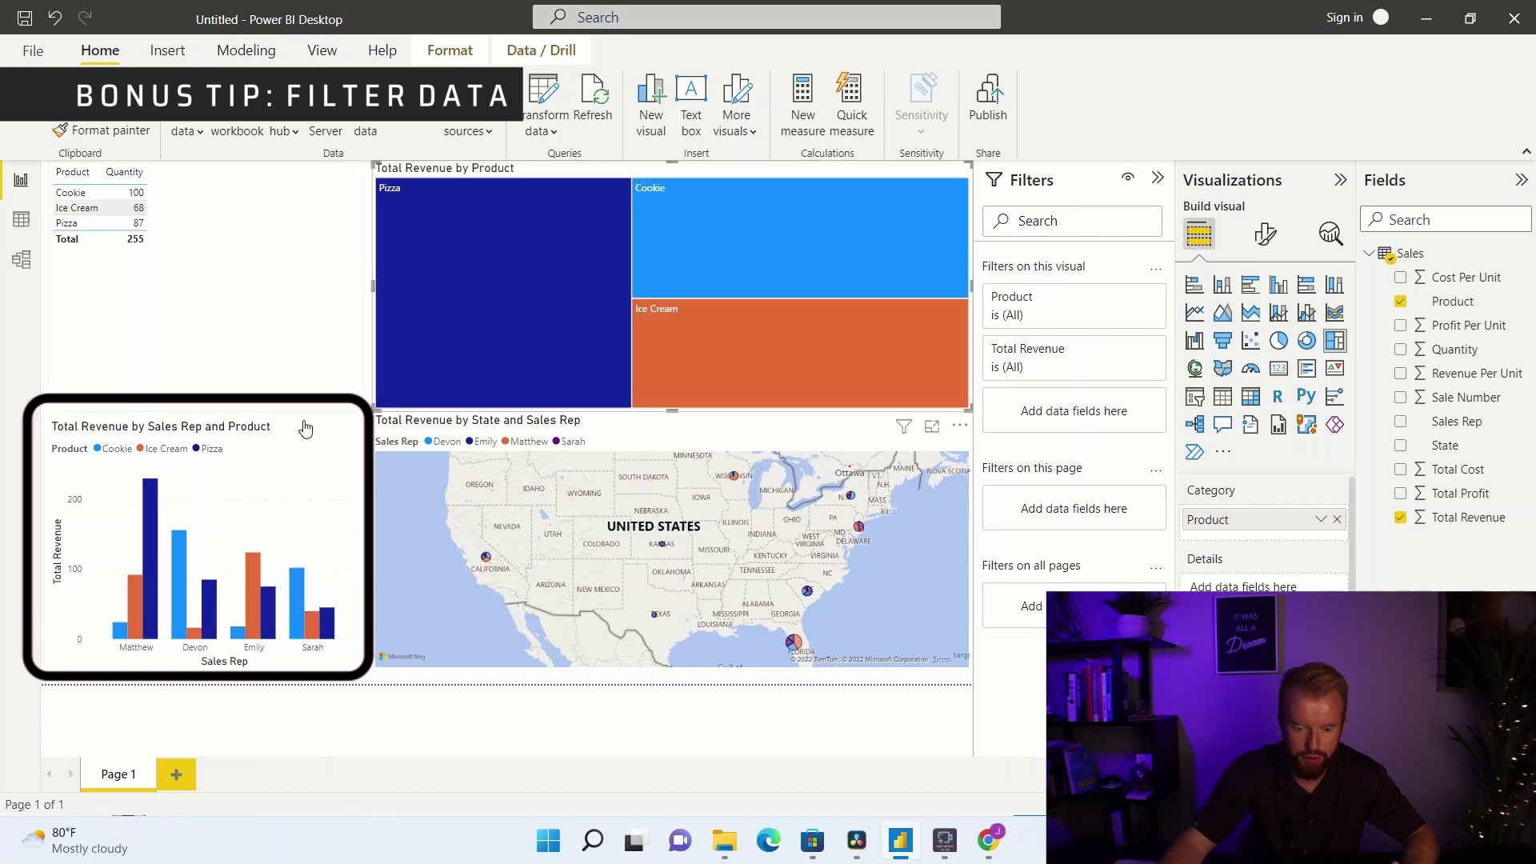
{"action": "left_click", "coordinate": [254, 648]}
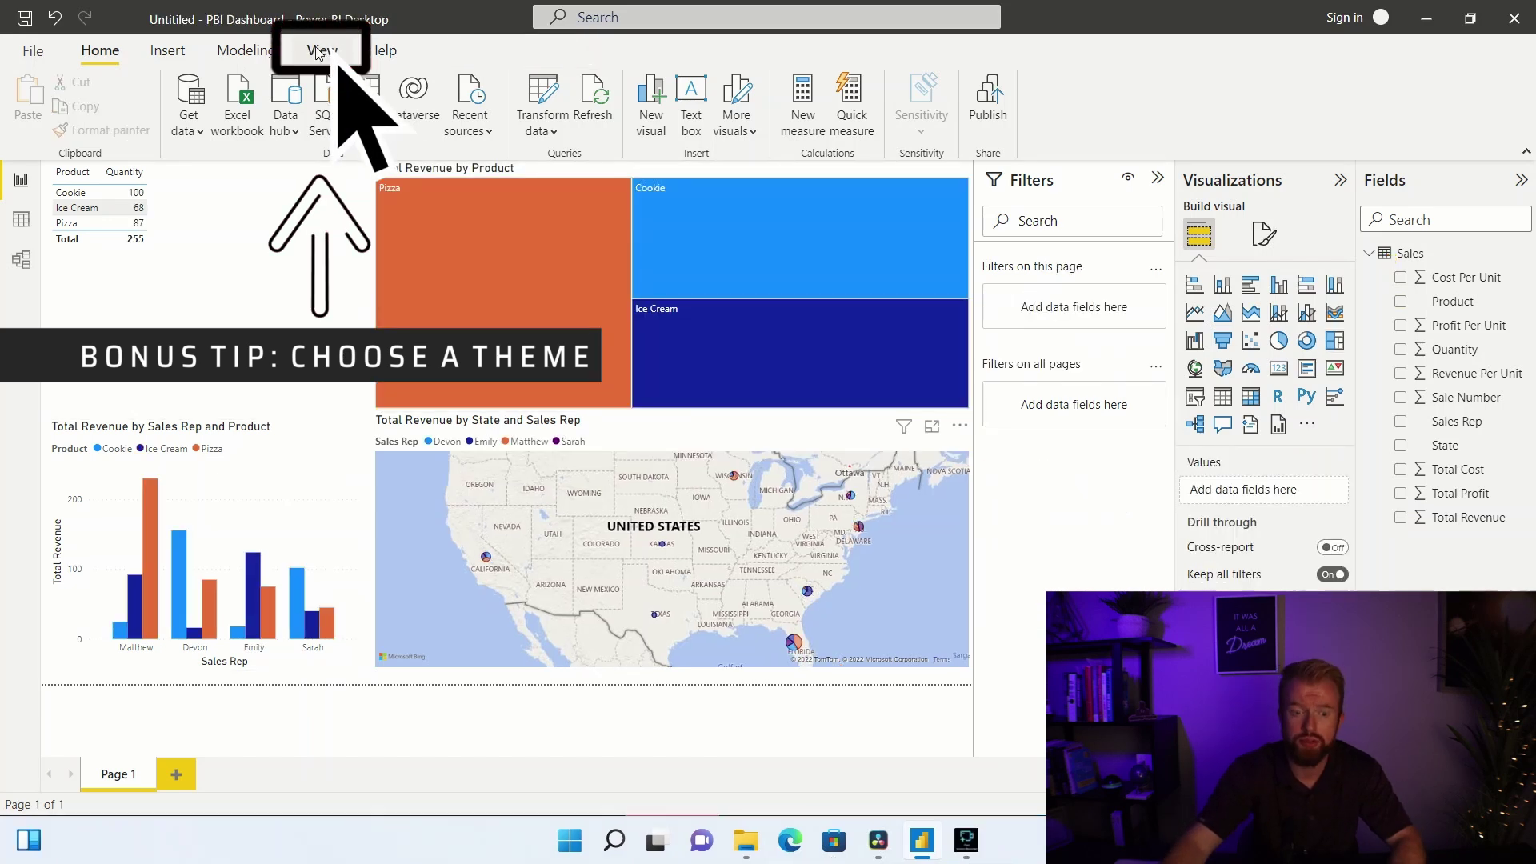
Apply a blue-and-yellow theme from the View tab's Themes gallery
{"action": "left_click", "coordinate": [315, 54]}
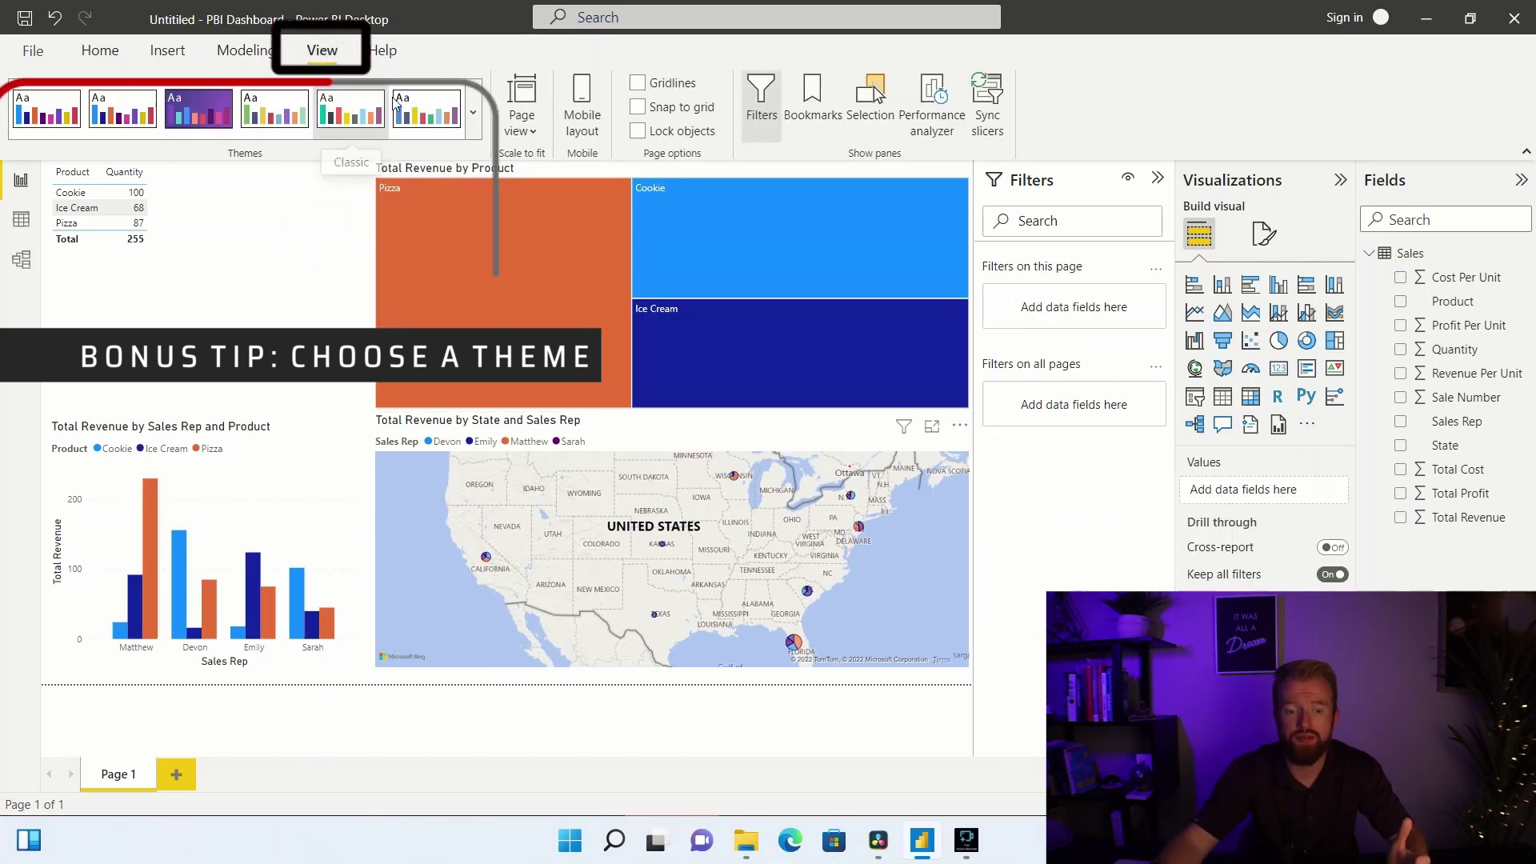
{"action": "left_click", "coordinate": [475, 112]}
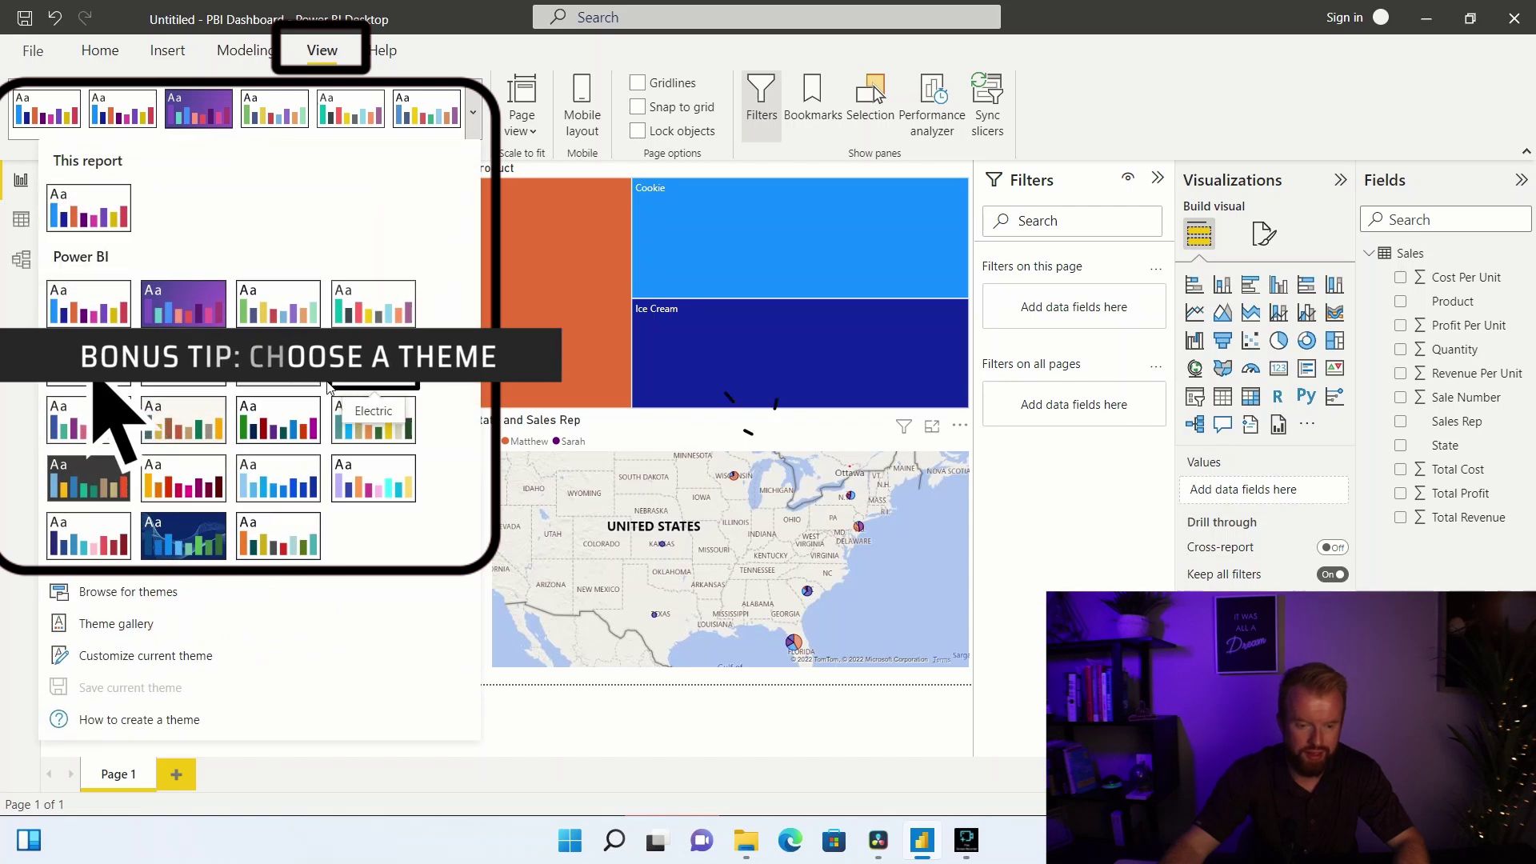
{"action": "left_click", "coordinate": [104, 374]}
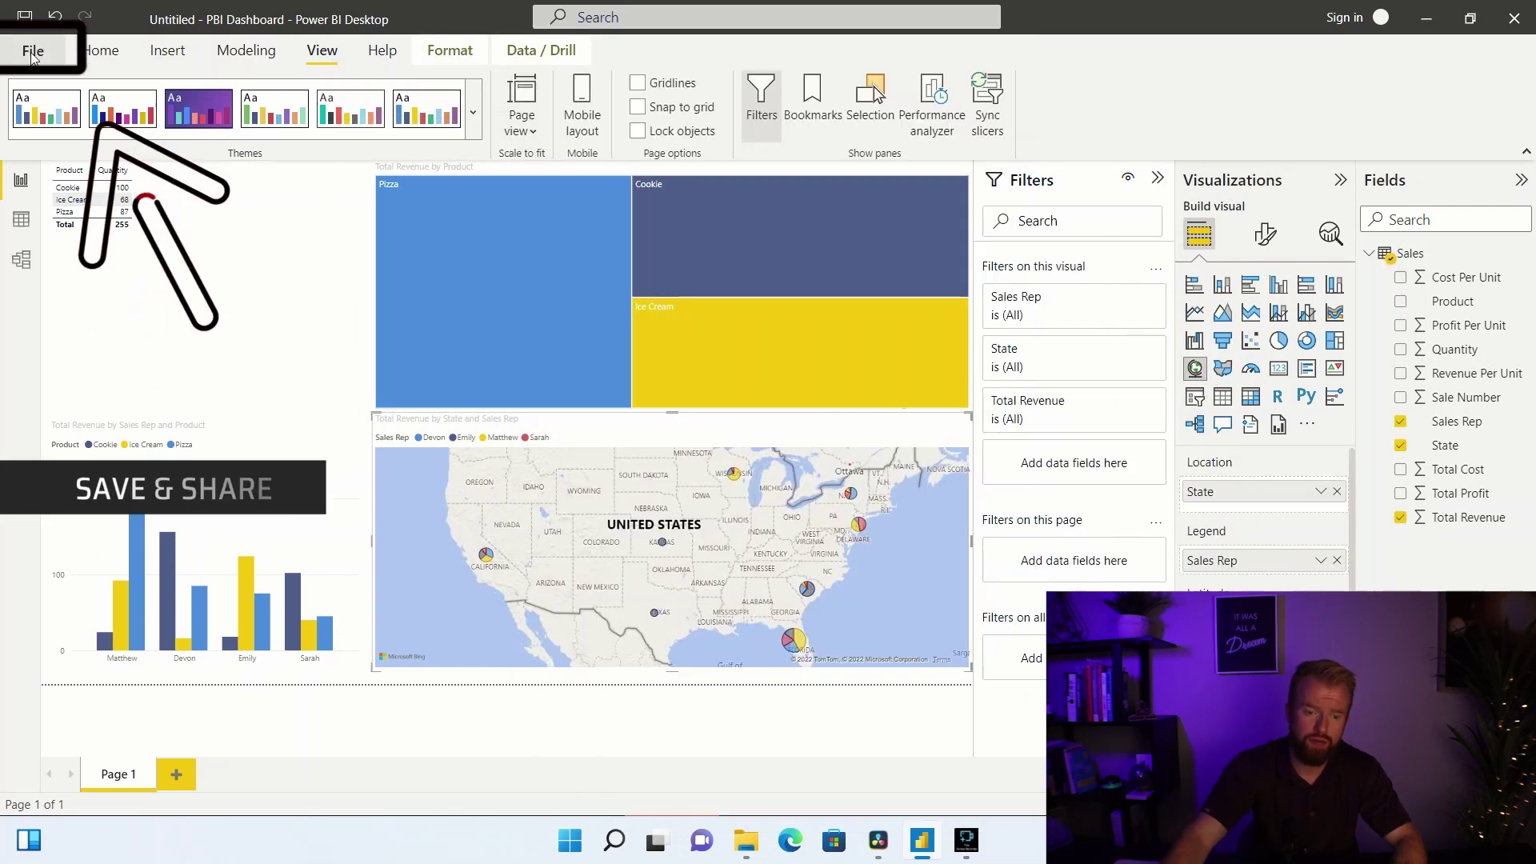
Reopen the File menu and go to Publish to reveal Publish to Power BI
{"action": "left_click", "coordinate": [34, 54]}
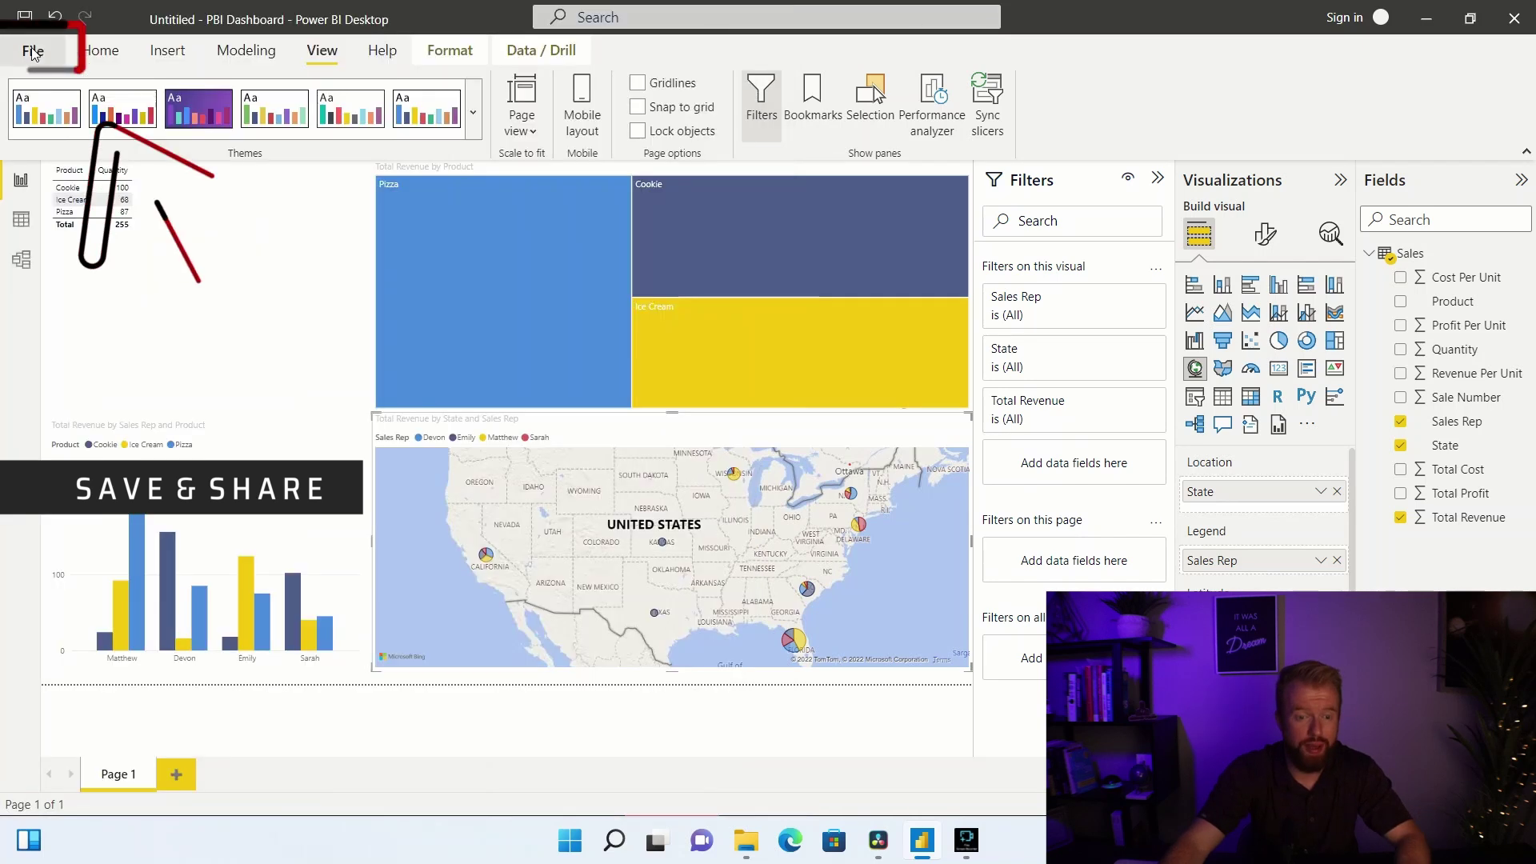
{"action": "left_click", "coordinate": [28, 50]}
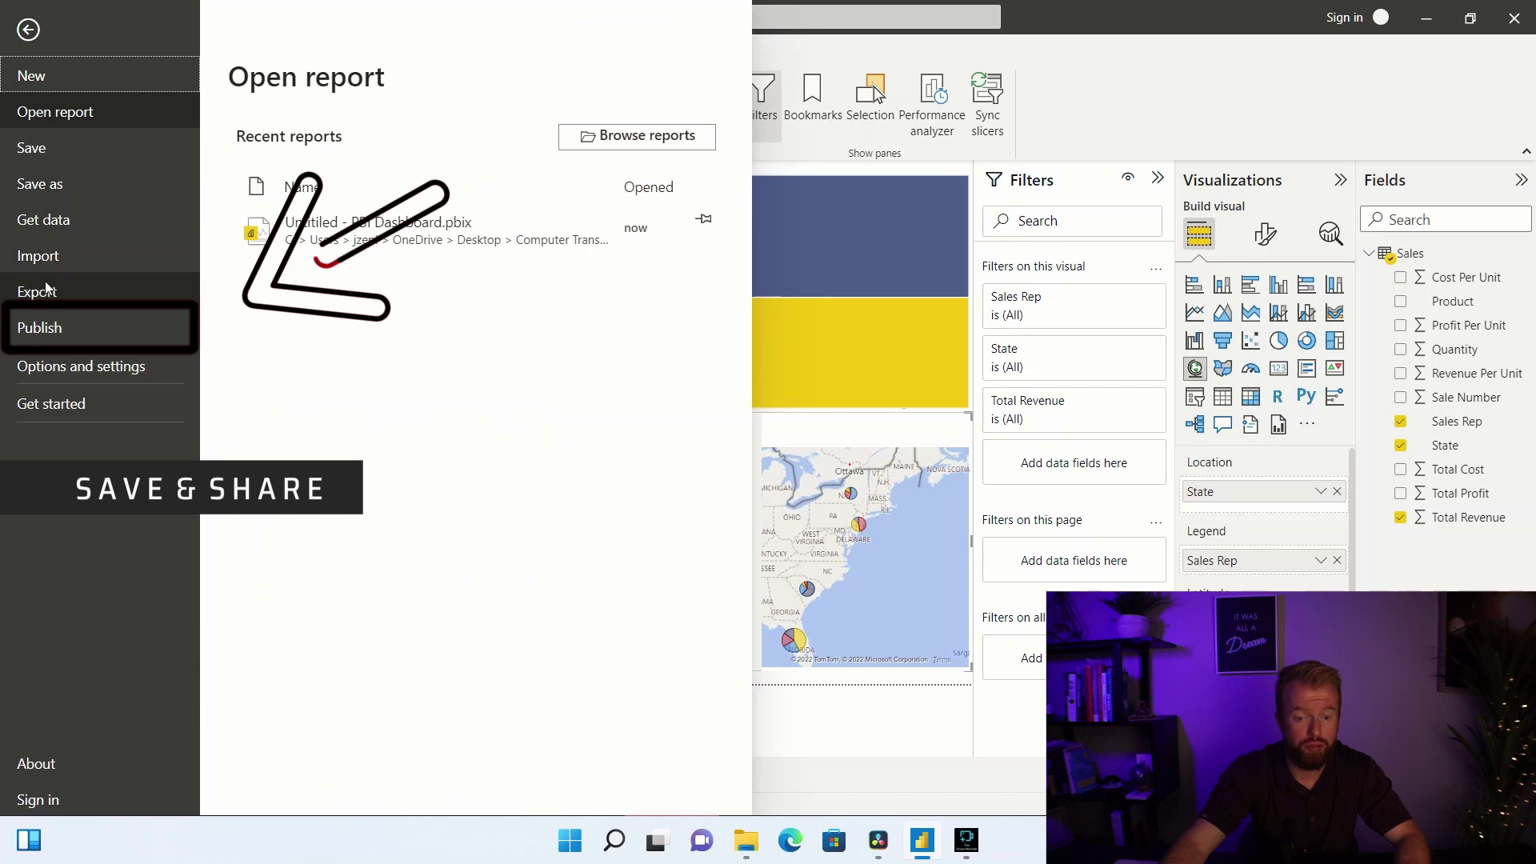
{"action": "left_click", "coordinate": [52, 325]}
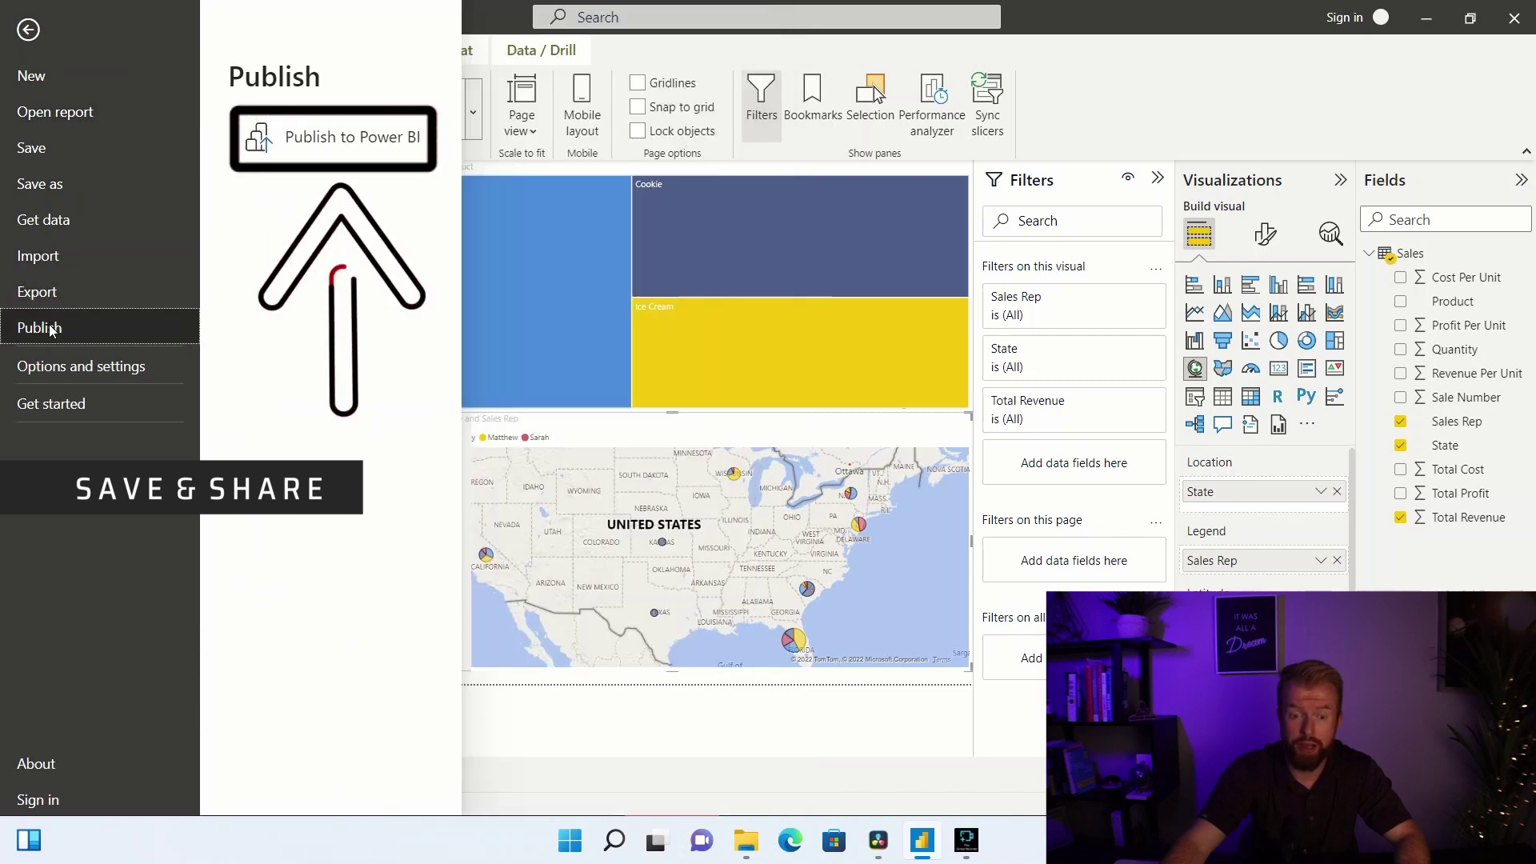